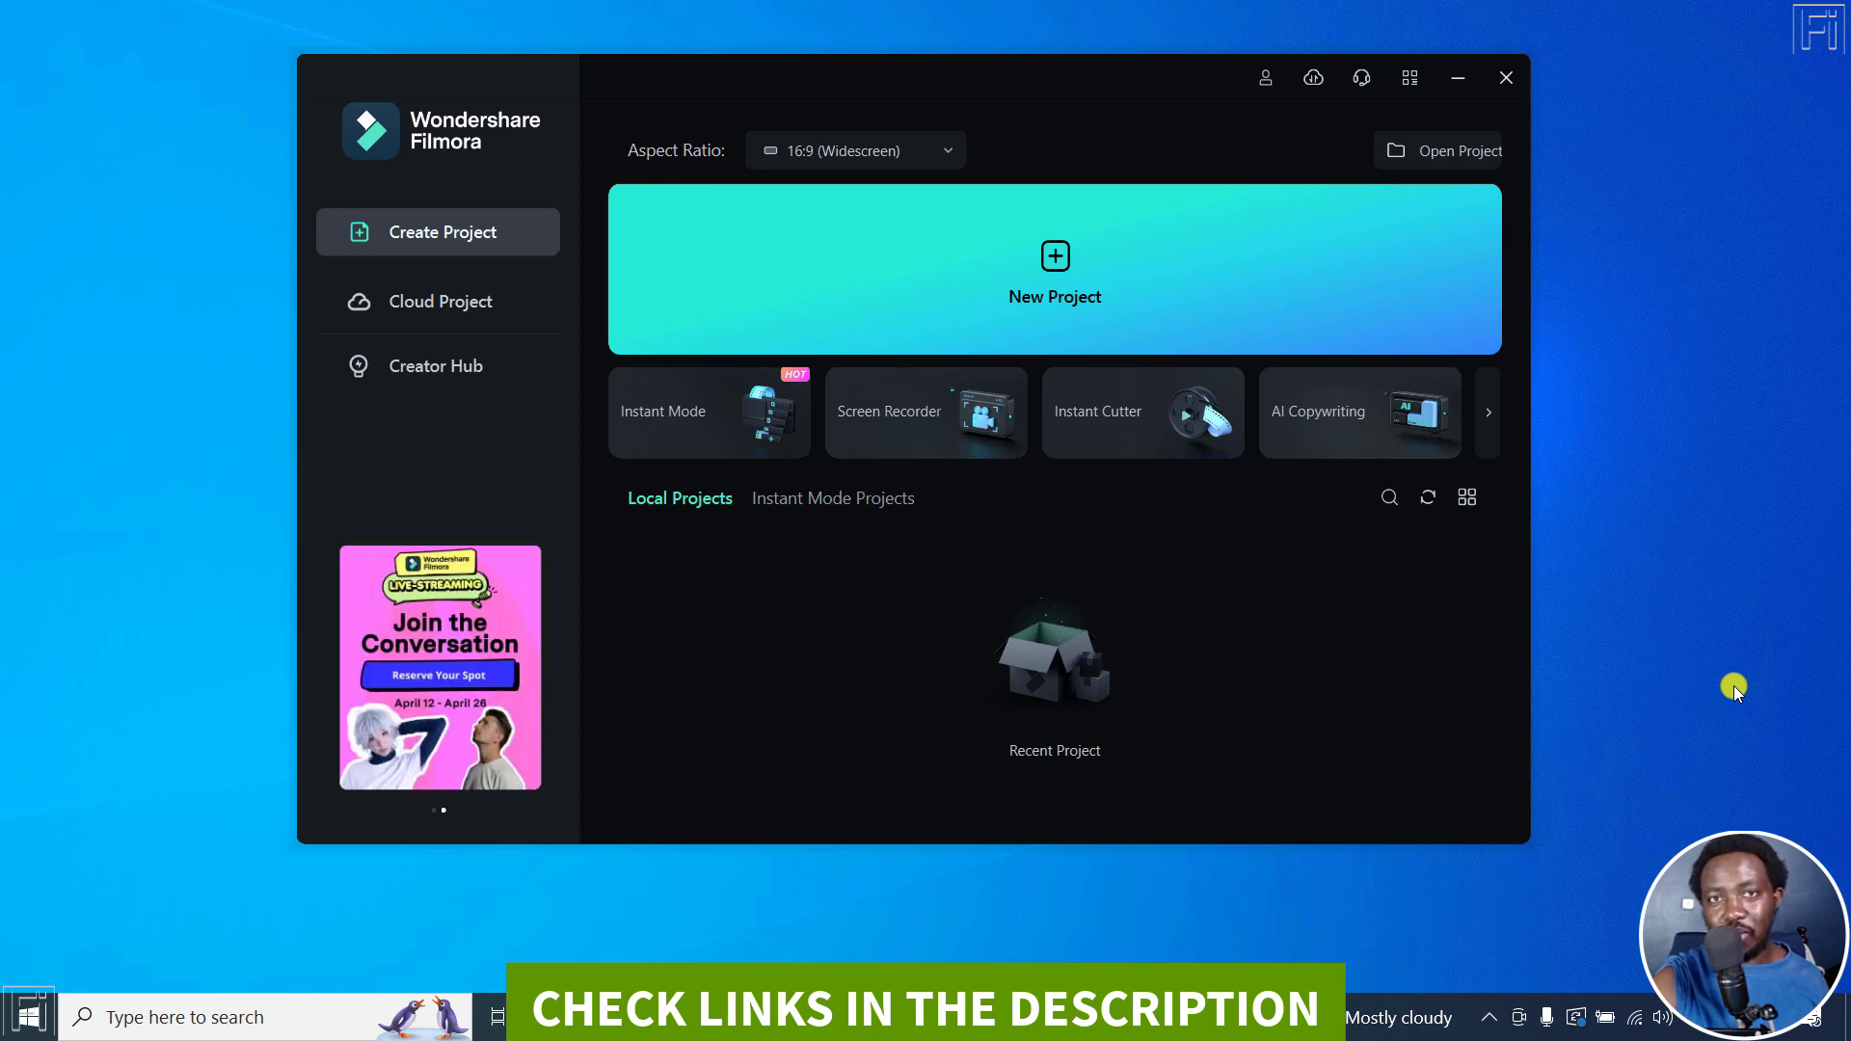
Step: Start a new project and list the 36 clips in Stock Media's Mine > Downloads collection
{"action": "left_click", "coordinate": [1016, 301]}
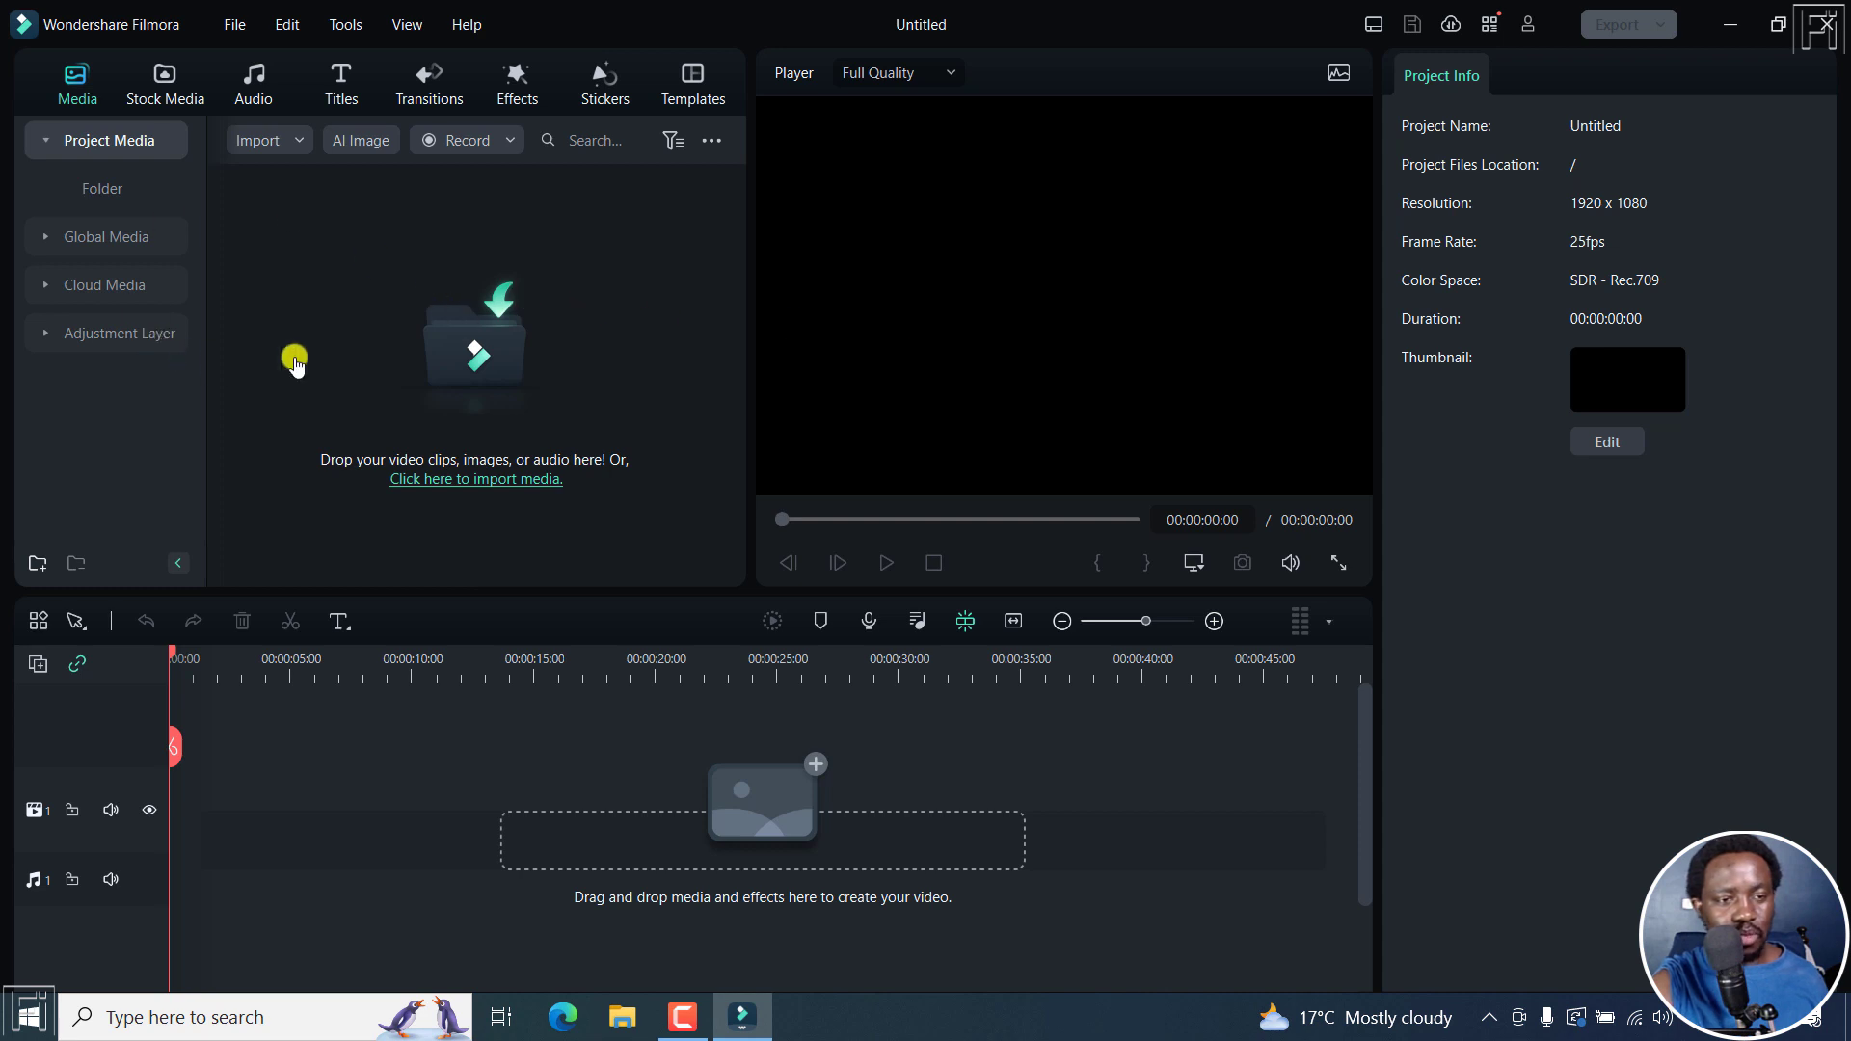
{"action": "left_click", "coordinate": [175, 87]}
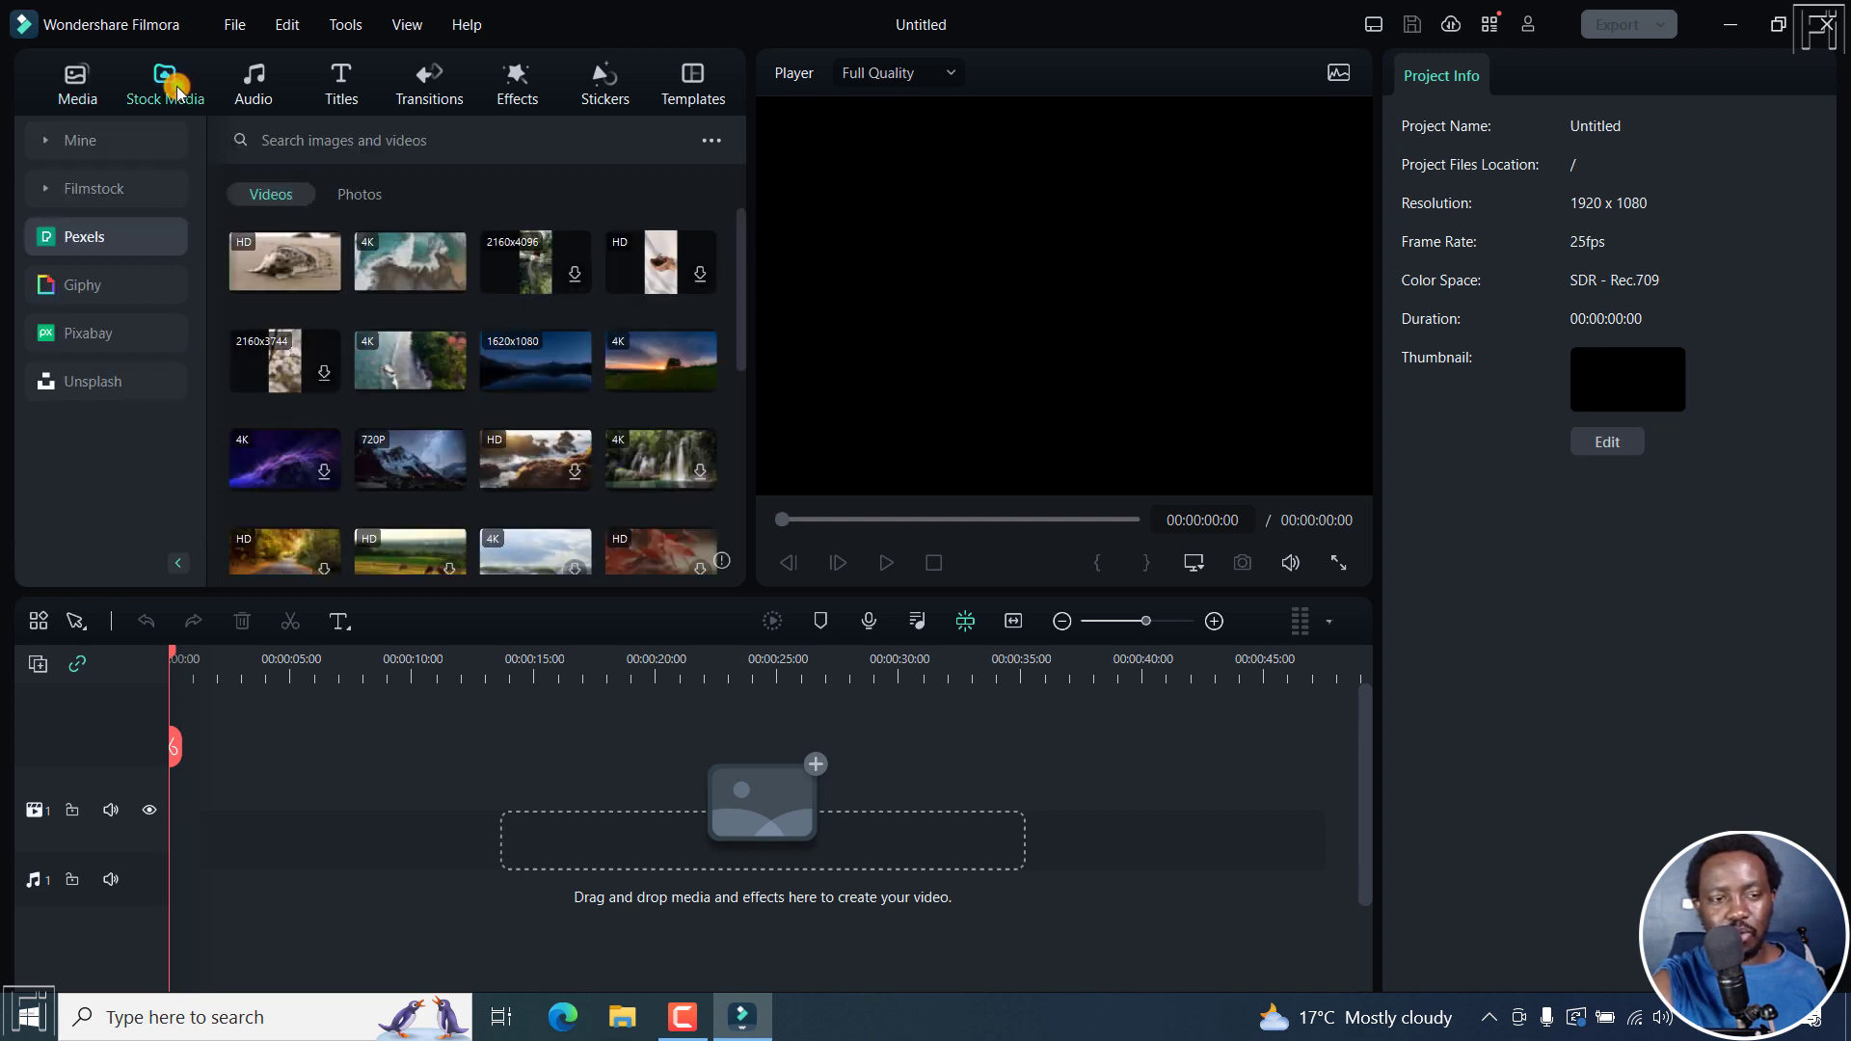
{"action": "left_click", "coordinate": [44, 141]}
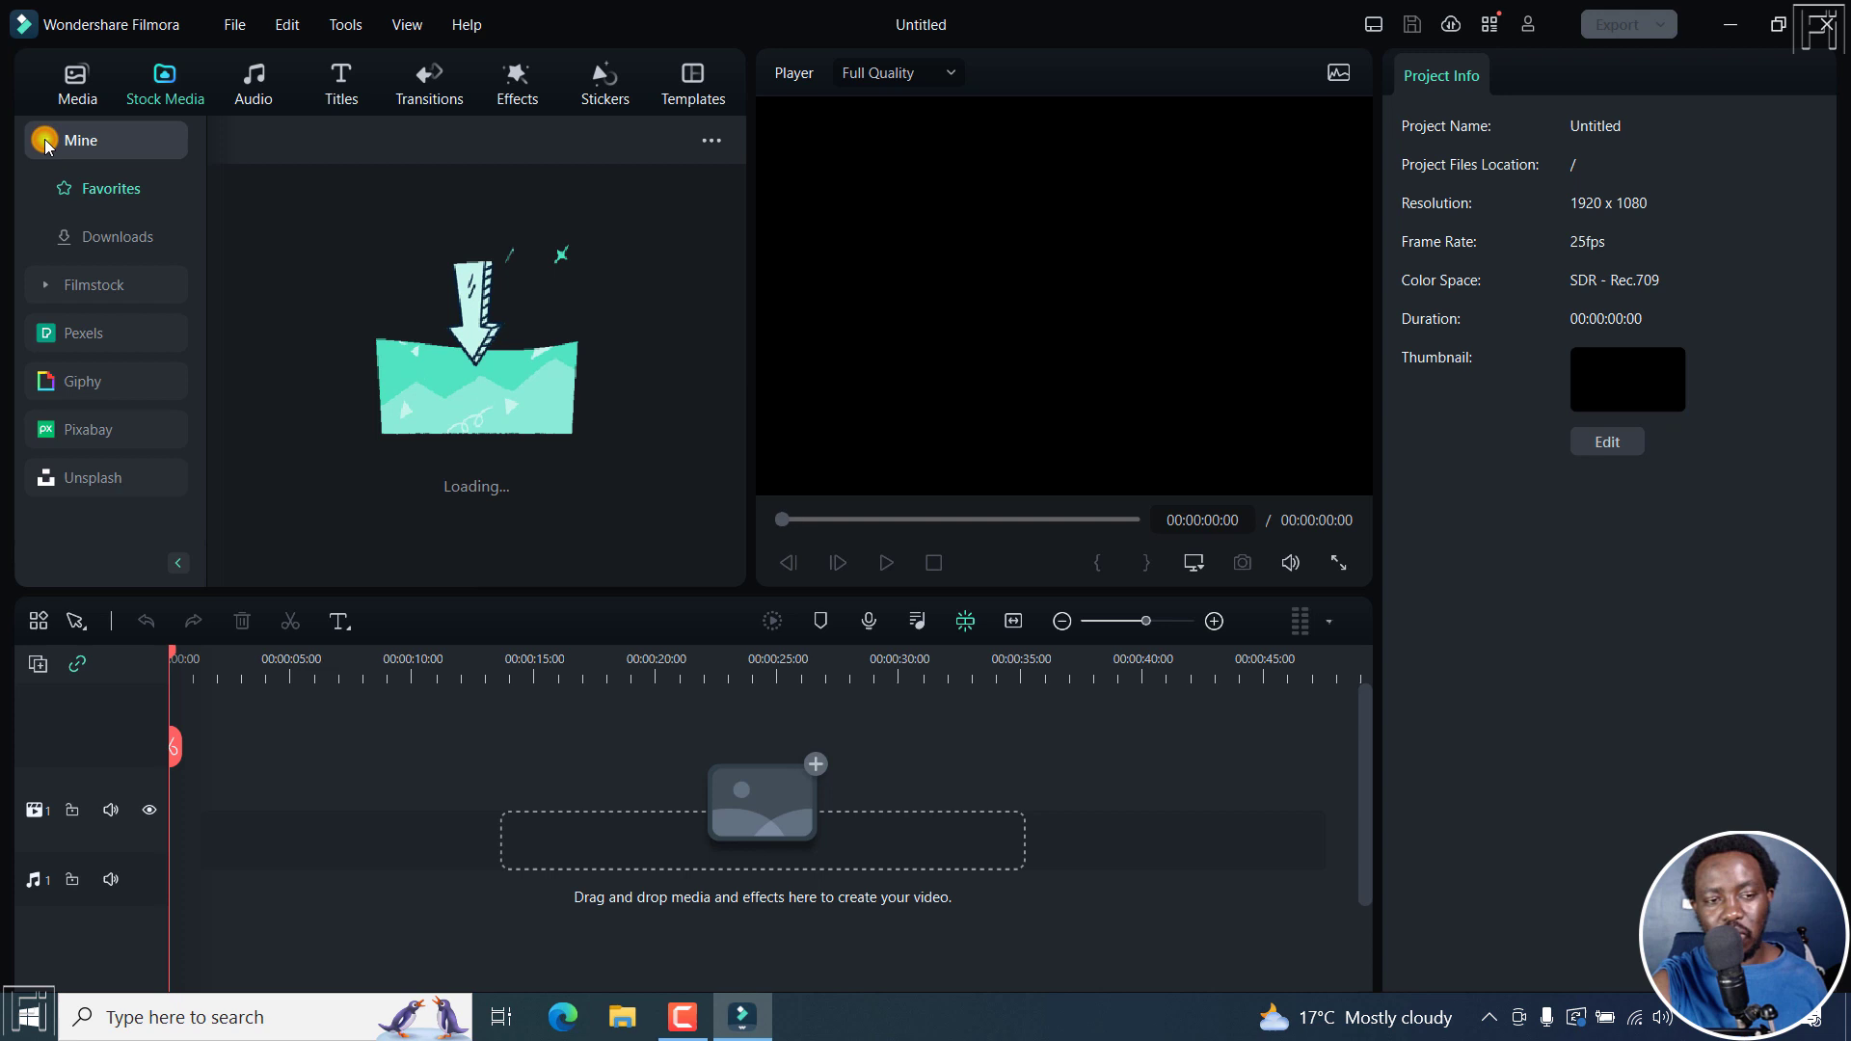
{"action": "left_click", "coordinate": [116, 241]}
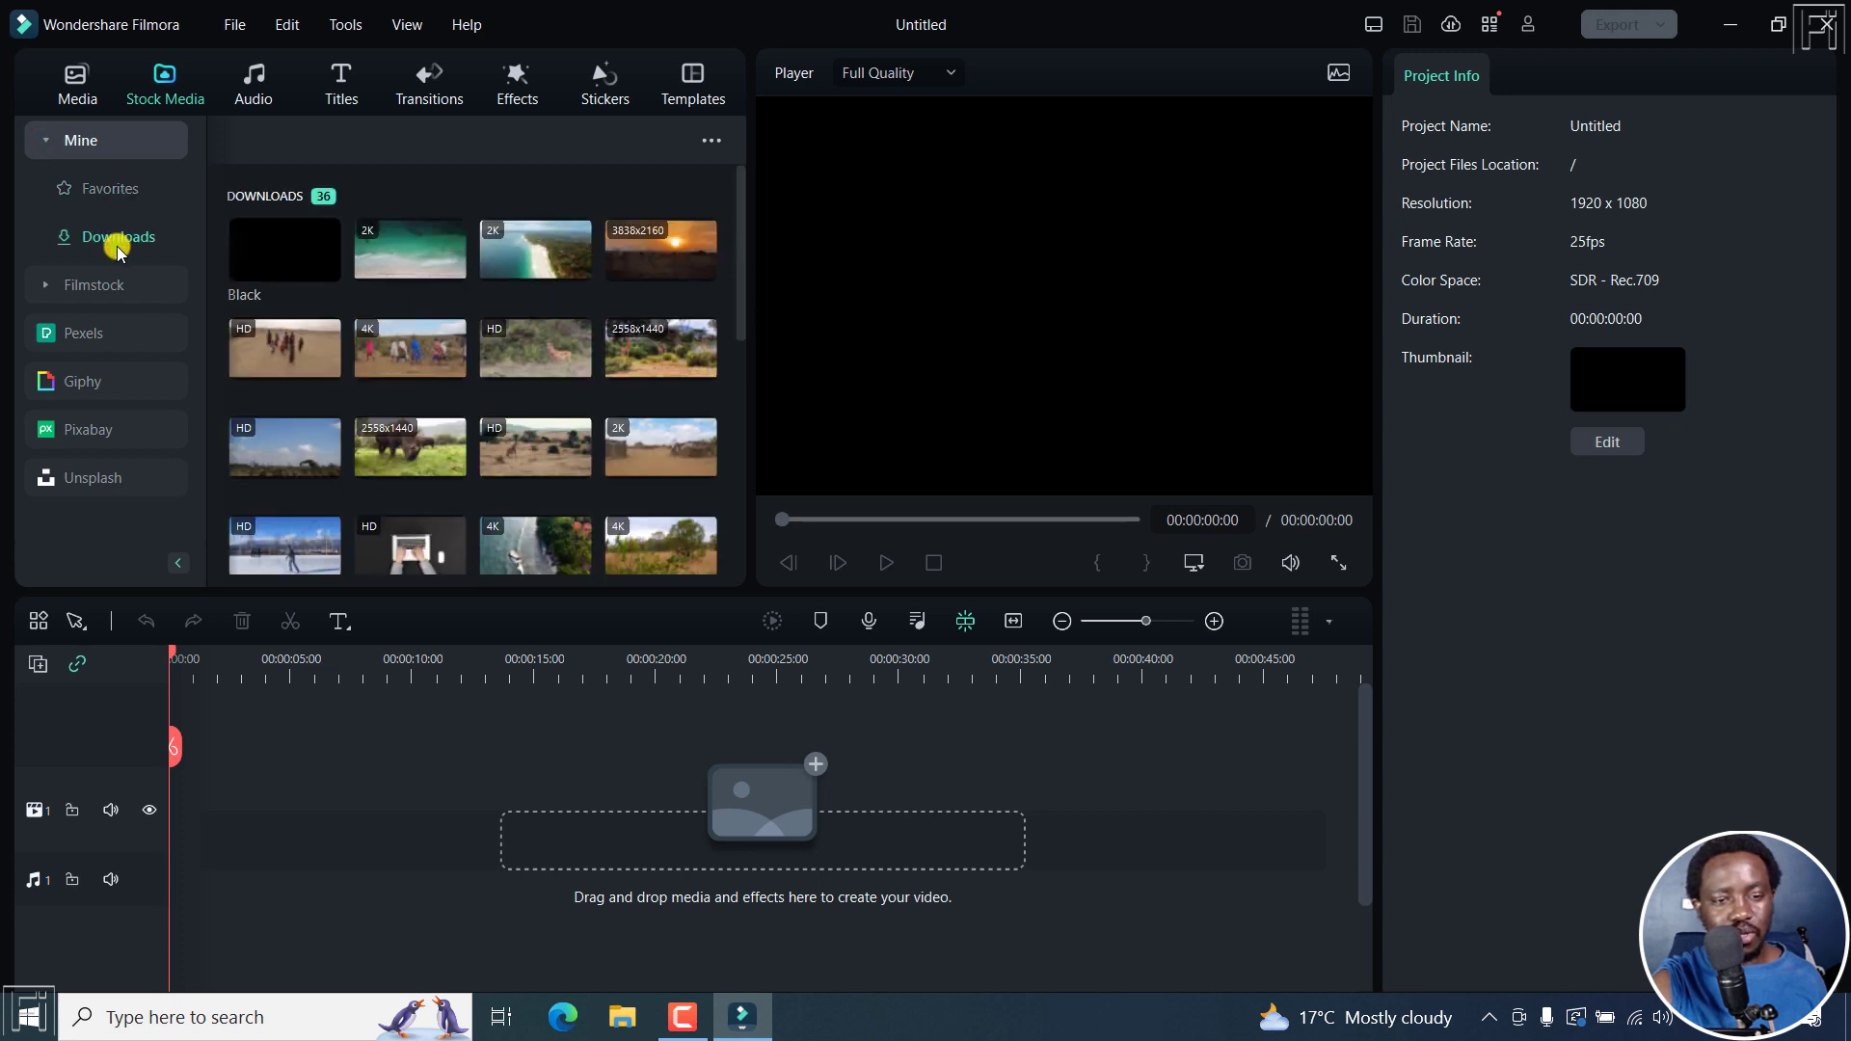
{"action": "left_click_drag", "start_coordinate": [743, 228], "coordinate": [726, 424]}
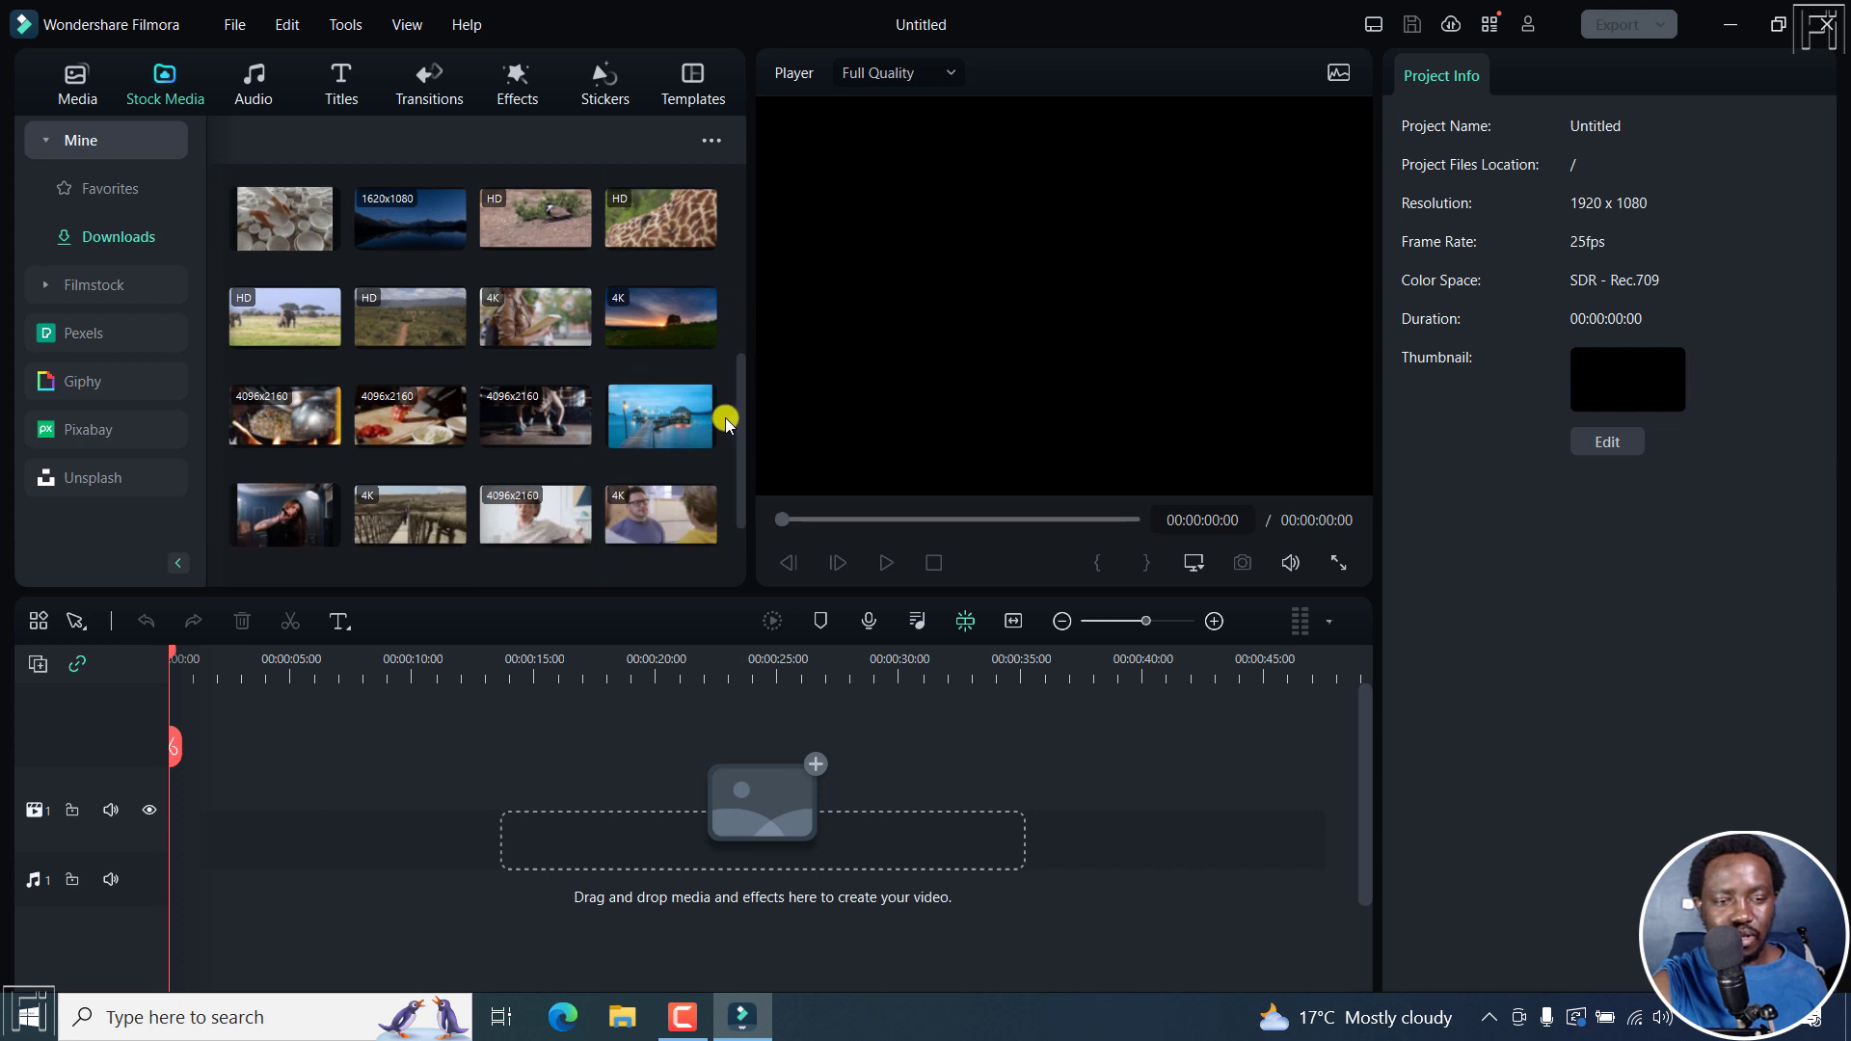
Step: Add the pepper-chopping clip, match the project to 4096 x 2160 25fps, and play to 00:00:08:05
{"action": "left_click", "coordinate": [446, 433]}
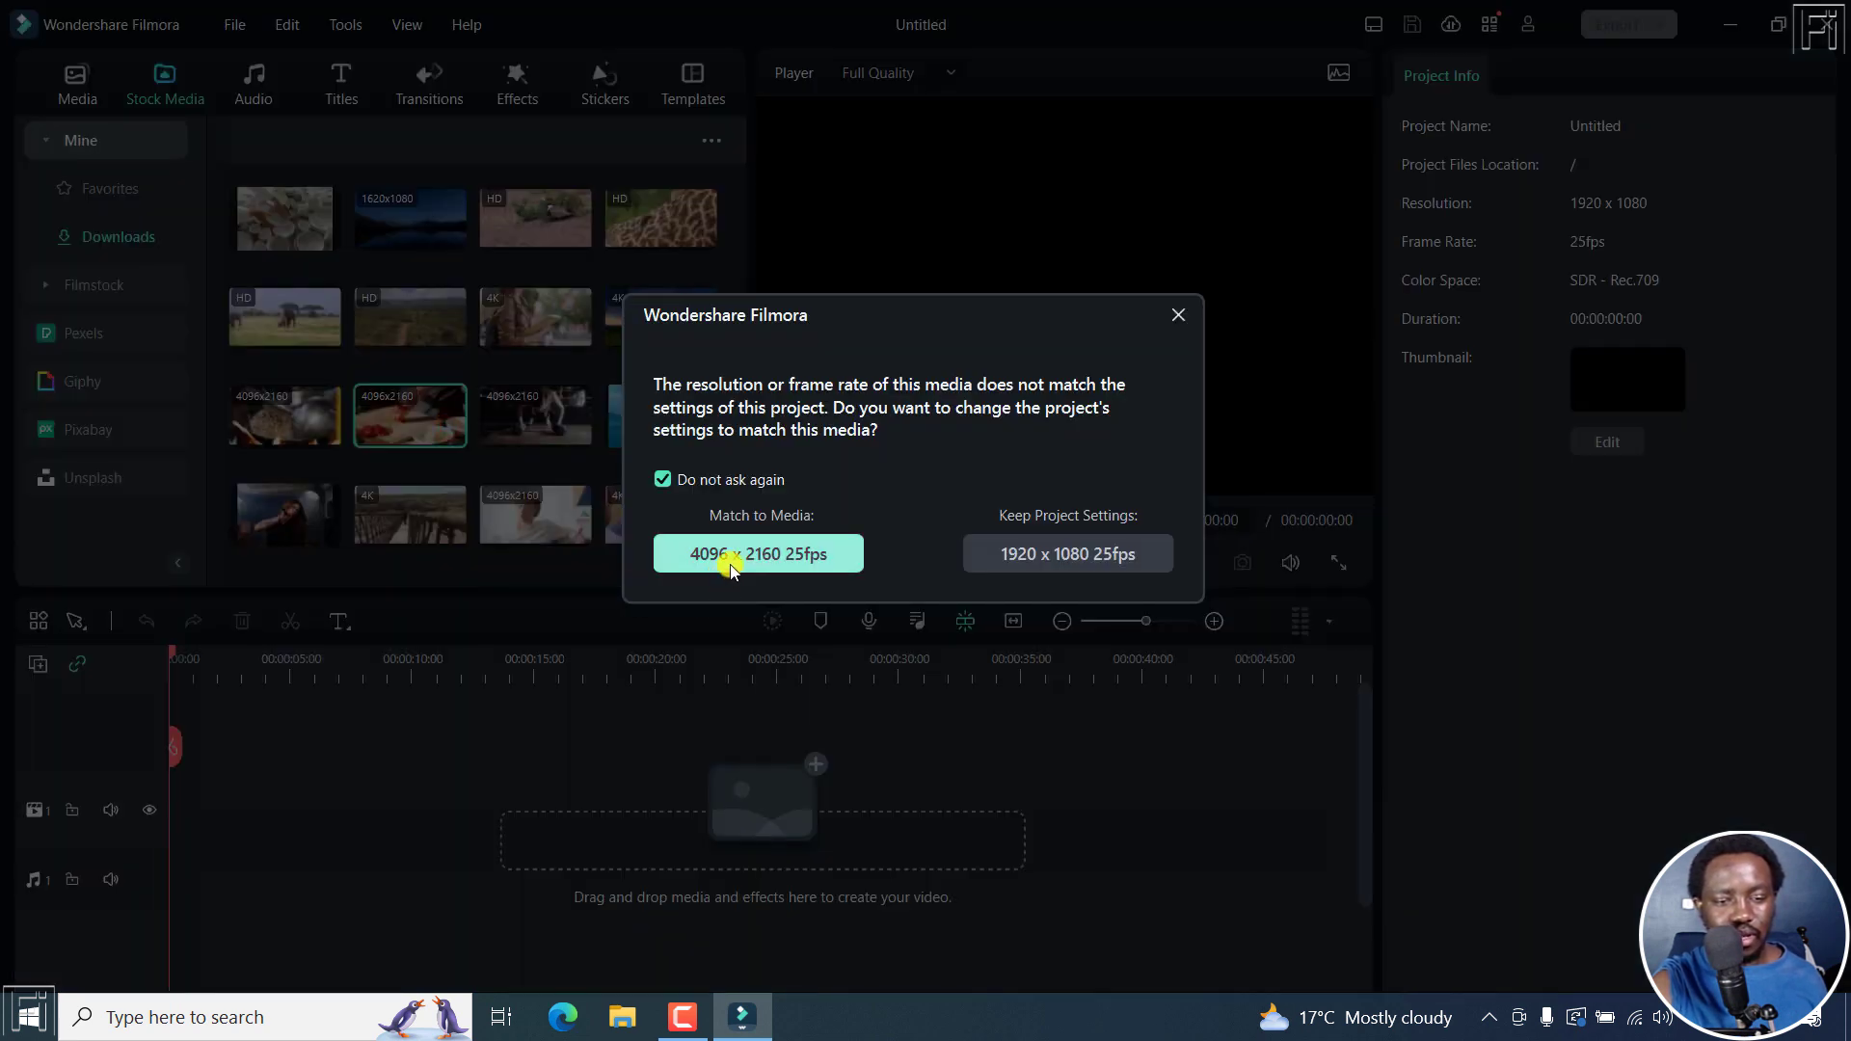
{"action": "left_click", "coordinate": [730, 556]}
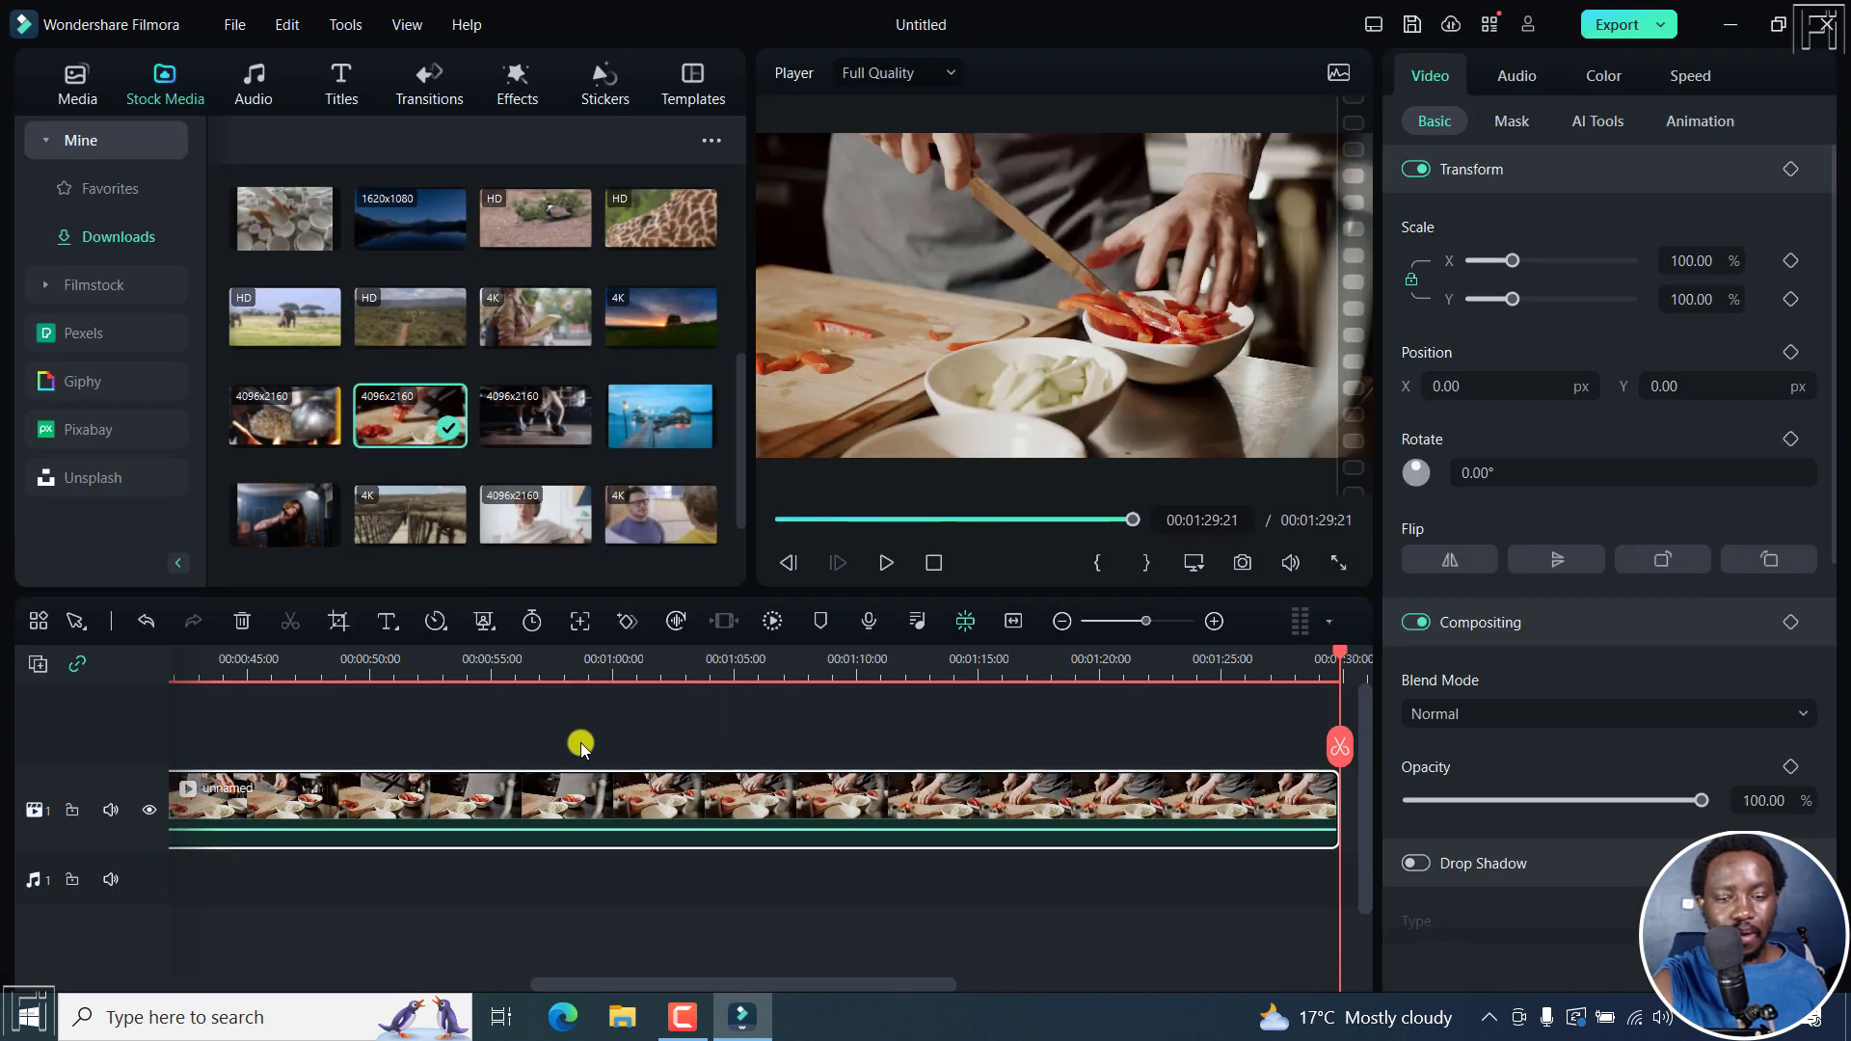
{"action": "key", "text": "space"}
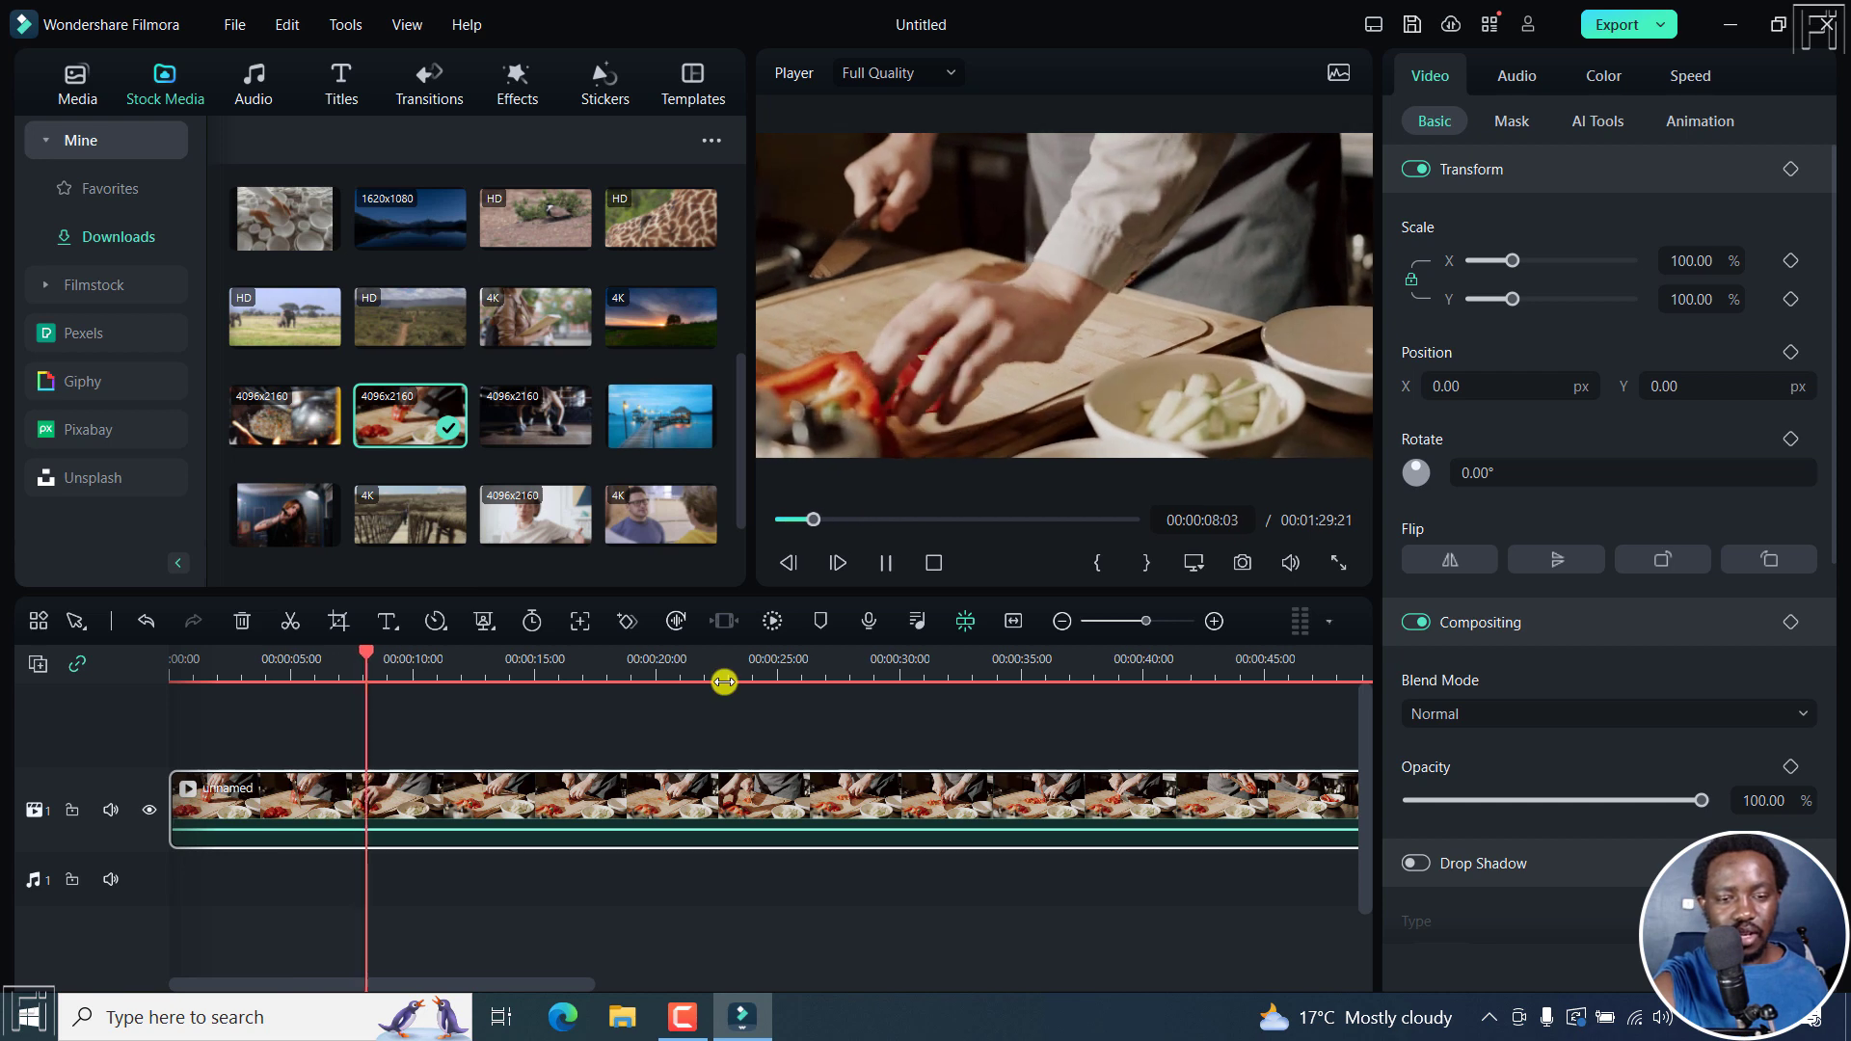
{"action": "key", "text": "space"}
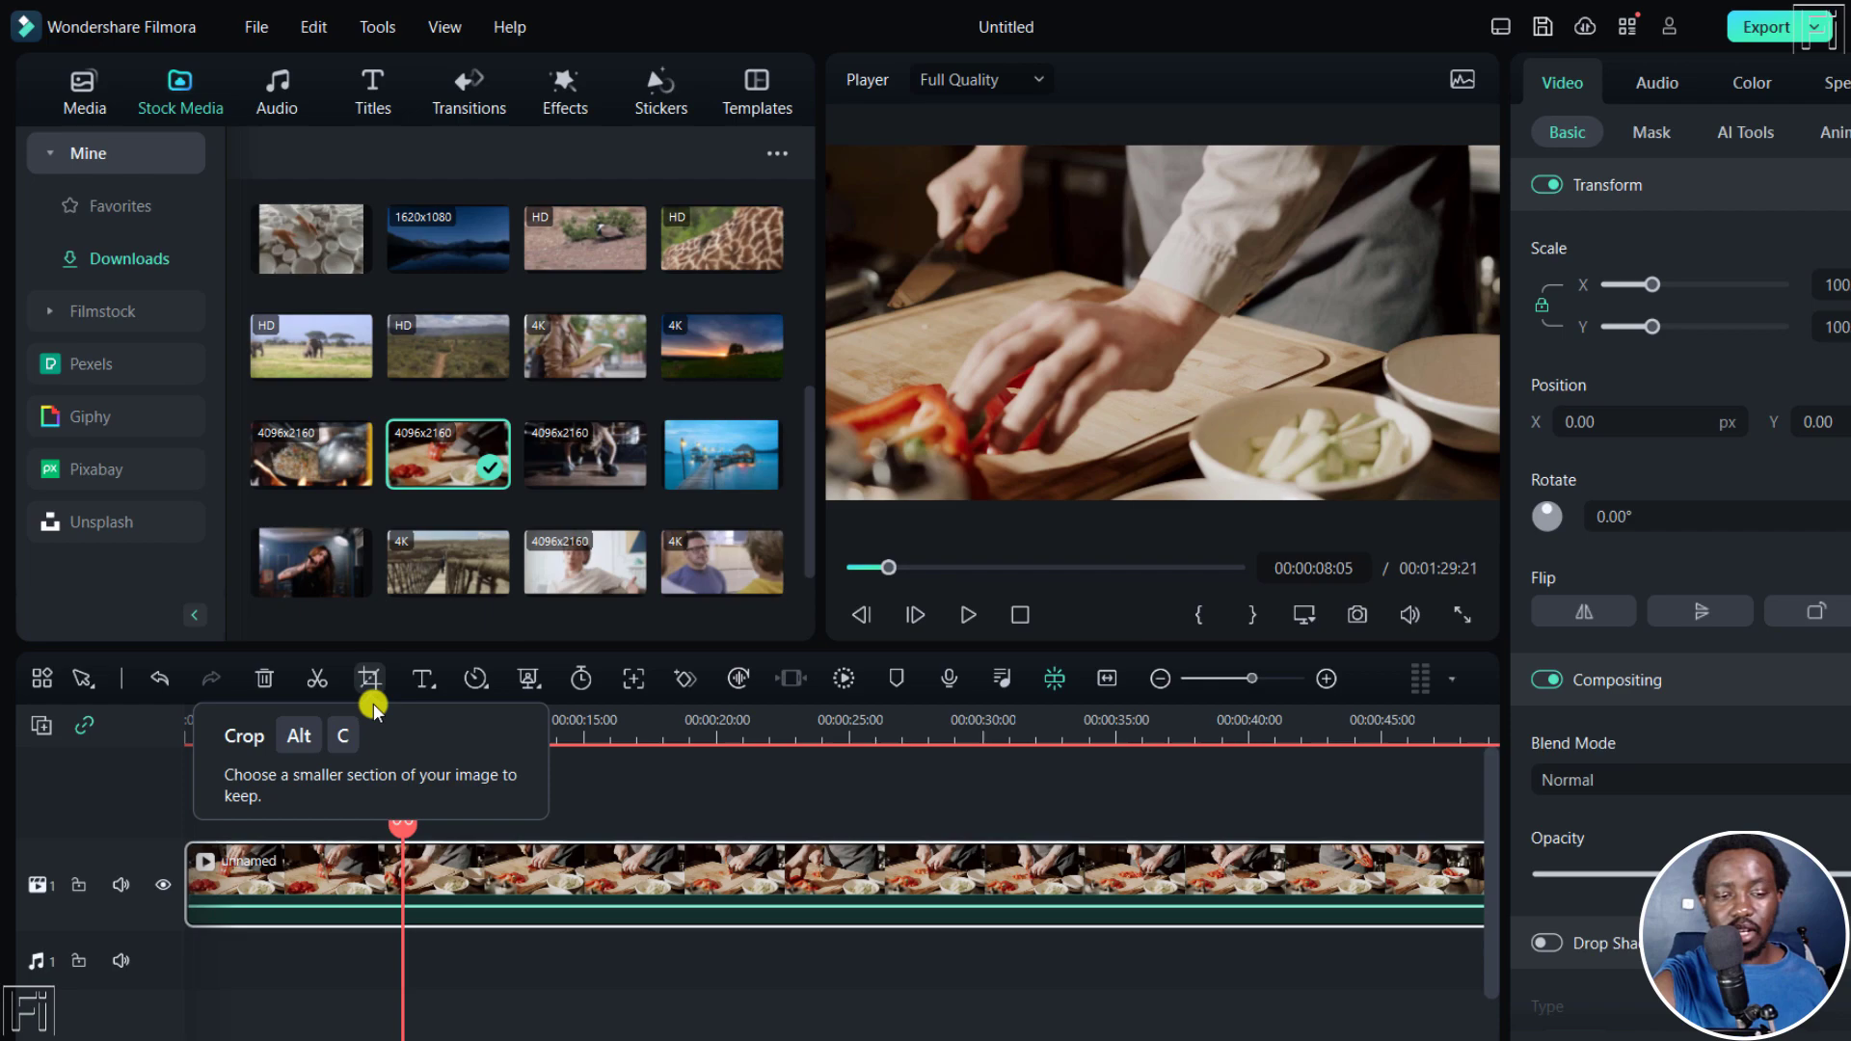
Step: Open Crop and Zoom for the pepper clip and check the Pan & Zoom settings
{"action": "left_click", "coordinate": [368, 679]}
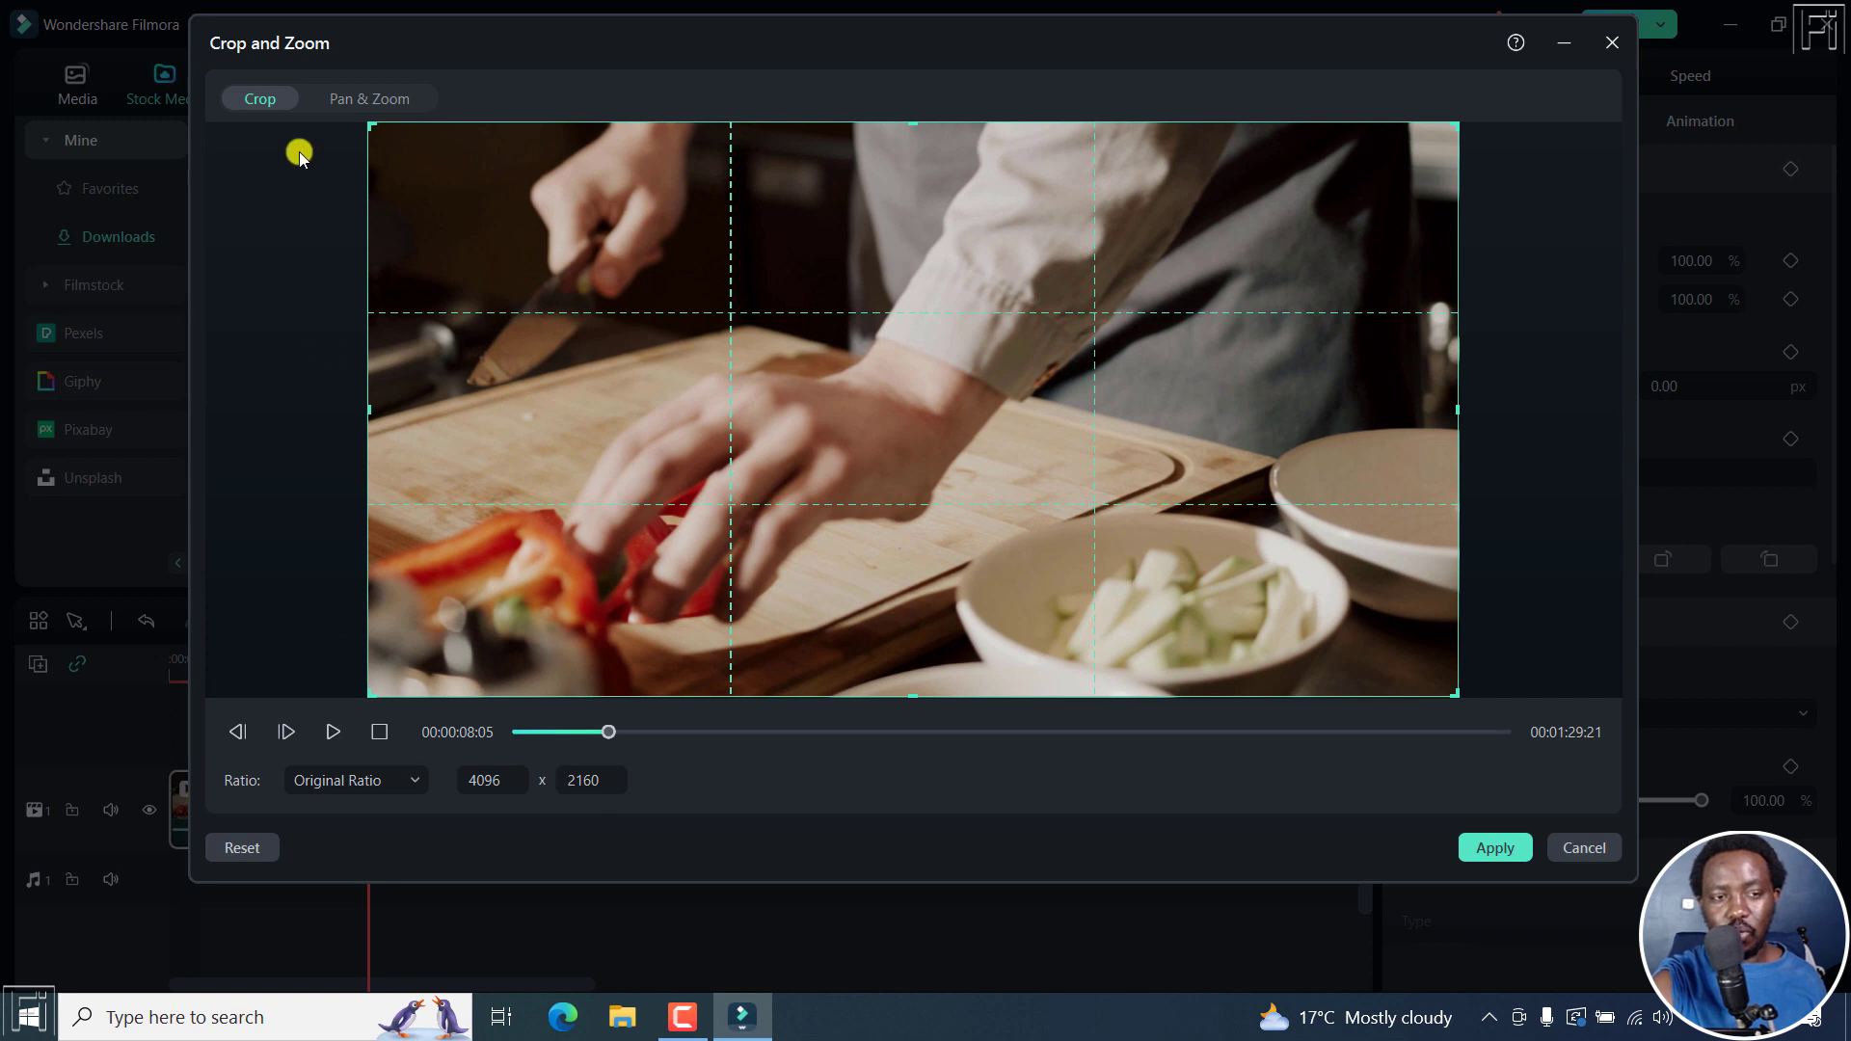
{"action": "left_click", "coordinate": [261, 100]}
{"action": "left_click", "coordinate": [372, 100]}
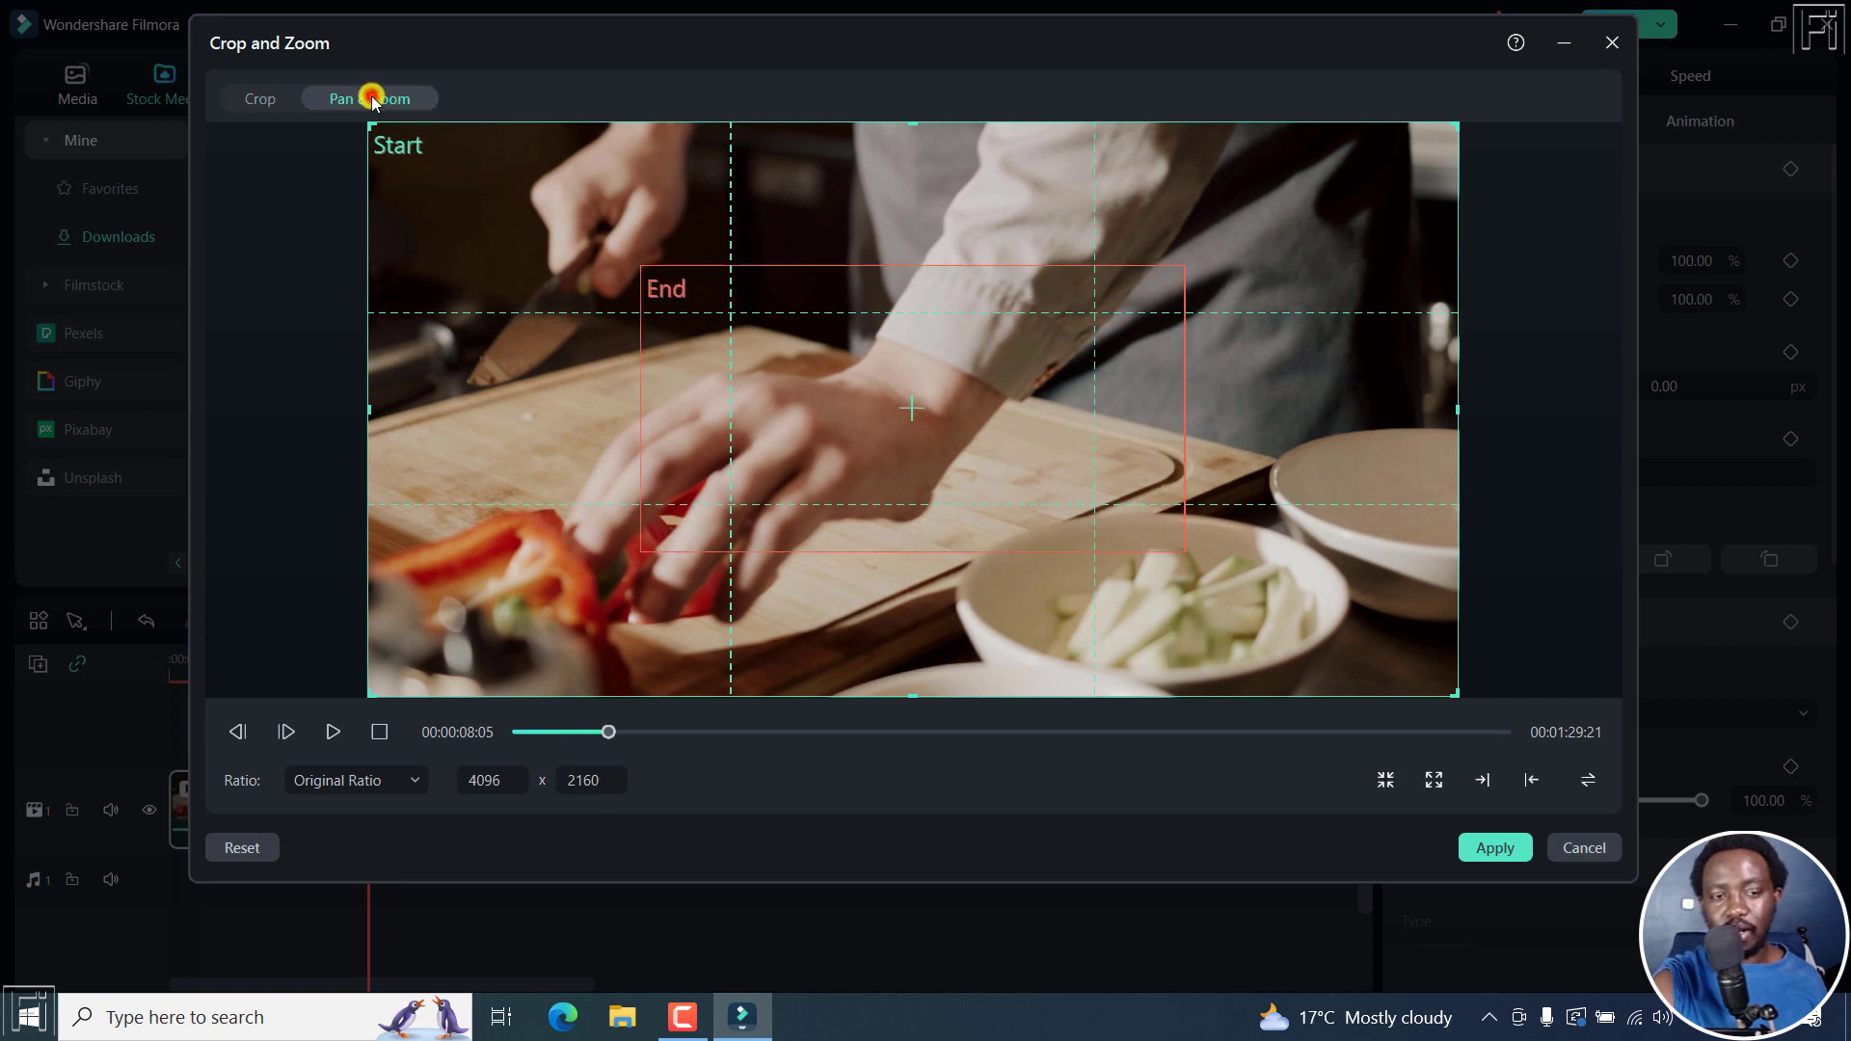
{"action": "left_click", "coordinate": [251, 101]}
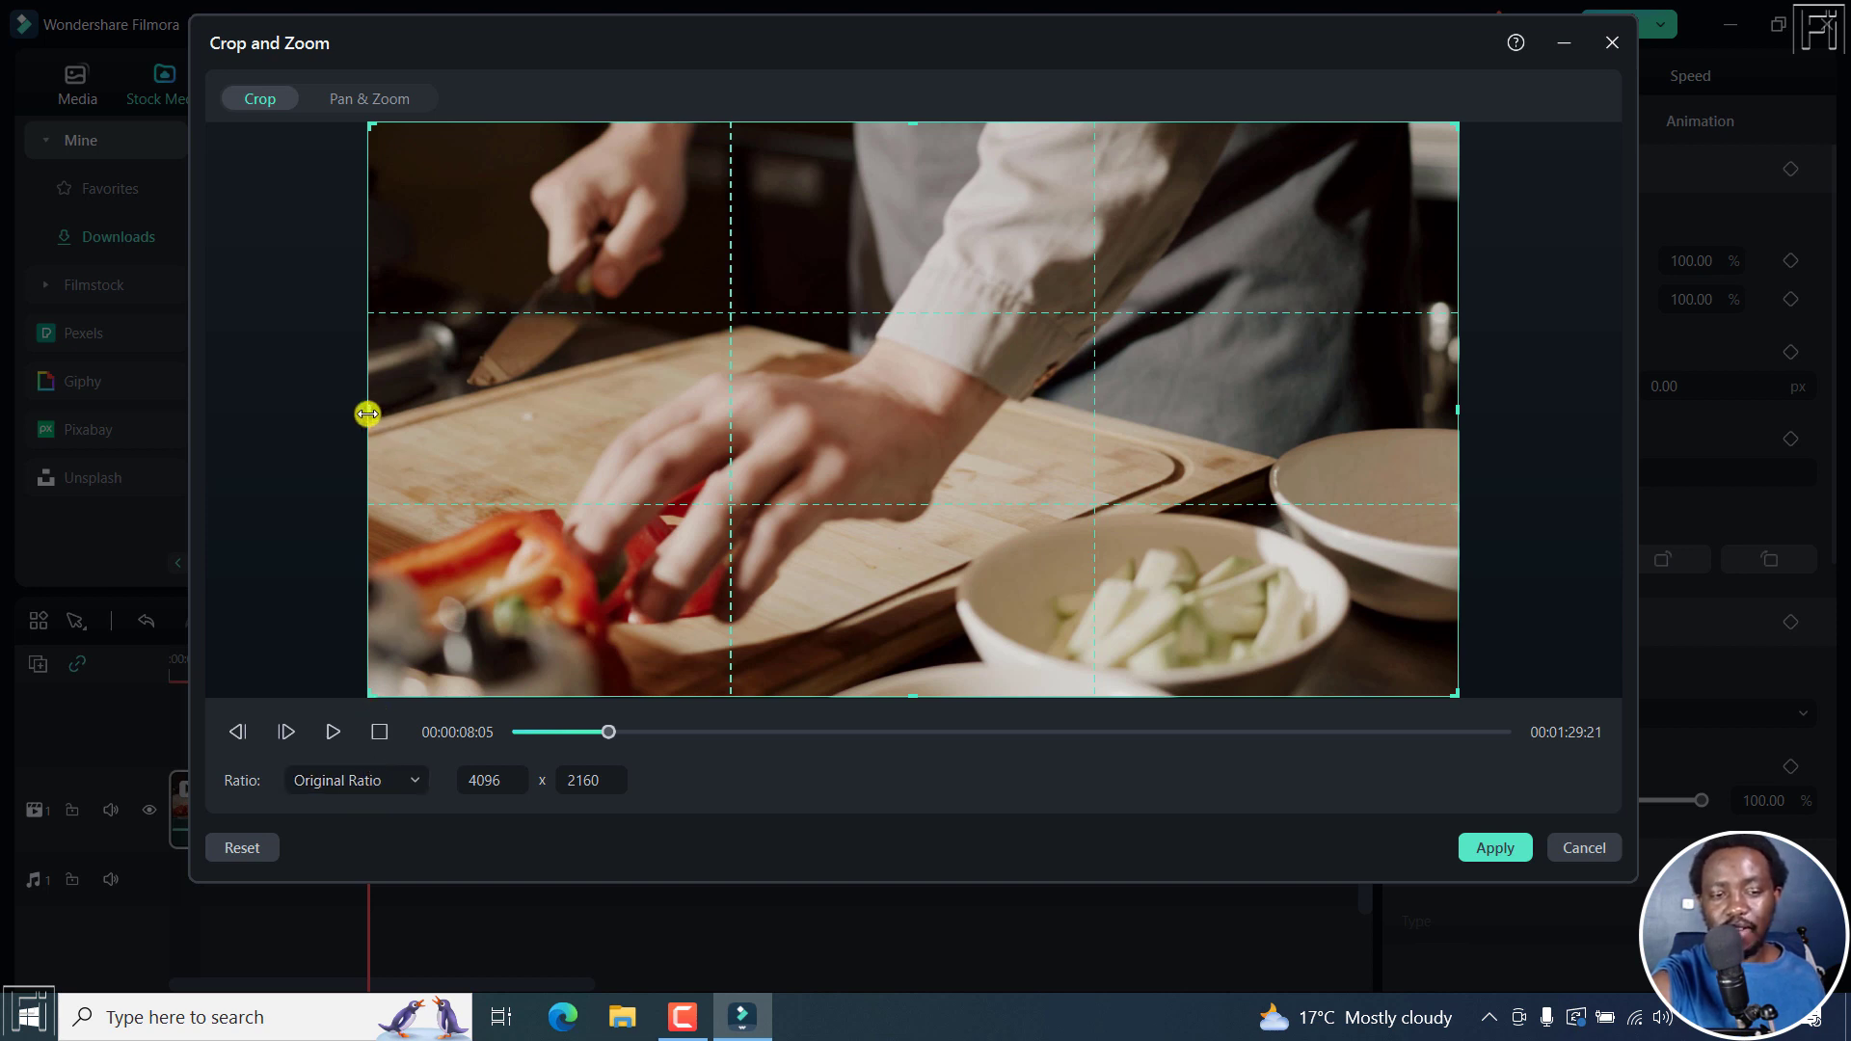
Step: Tighten the crop from left and right to 3269x1724, then undo back to the full frame
{"action": "left_click_drag", "start_coordinate": [367, 414], "coordinate": [450, 396]}
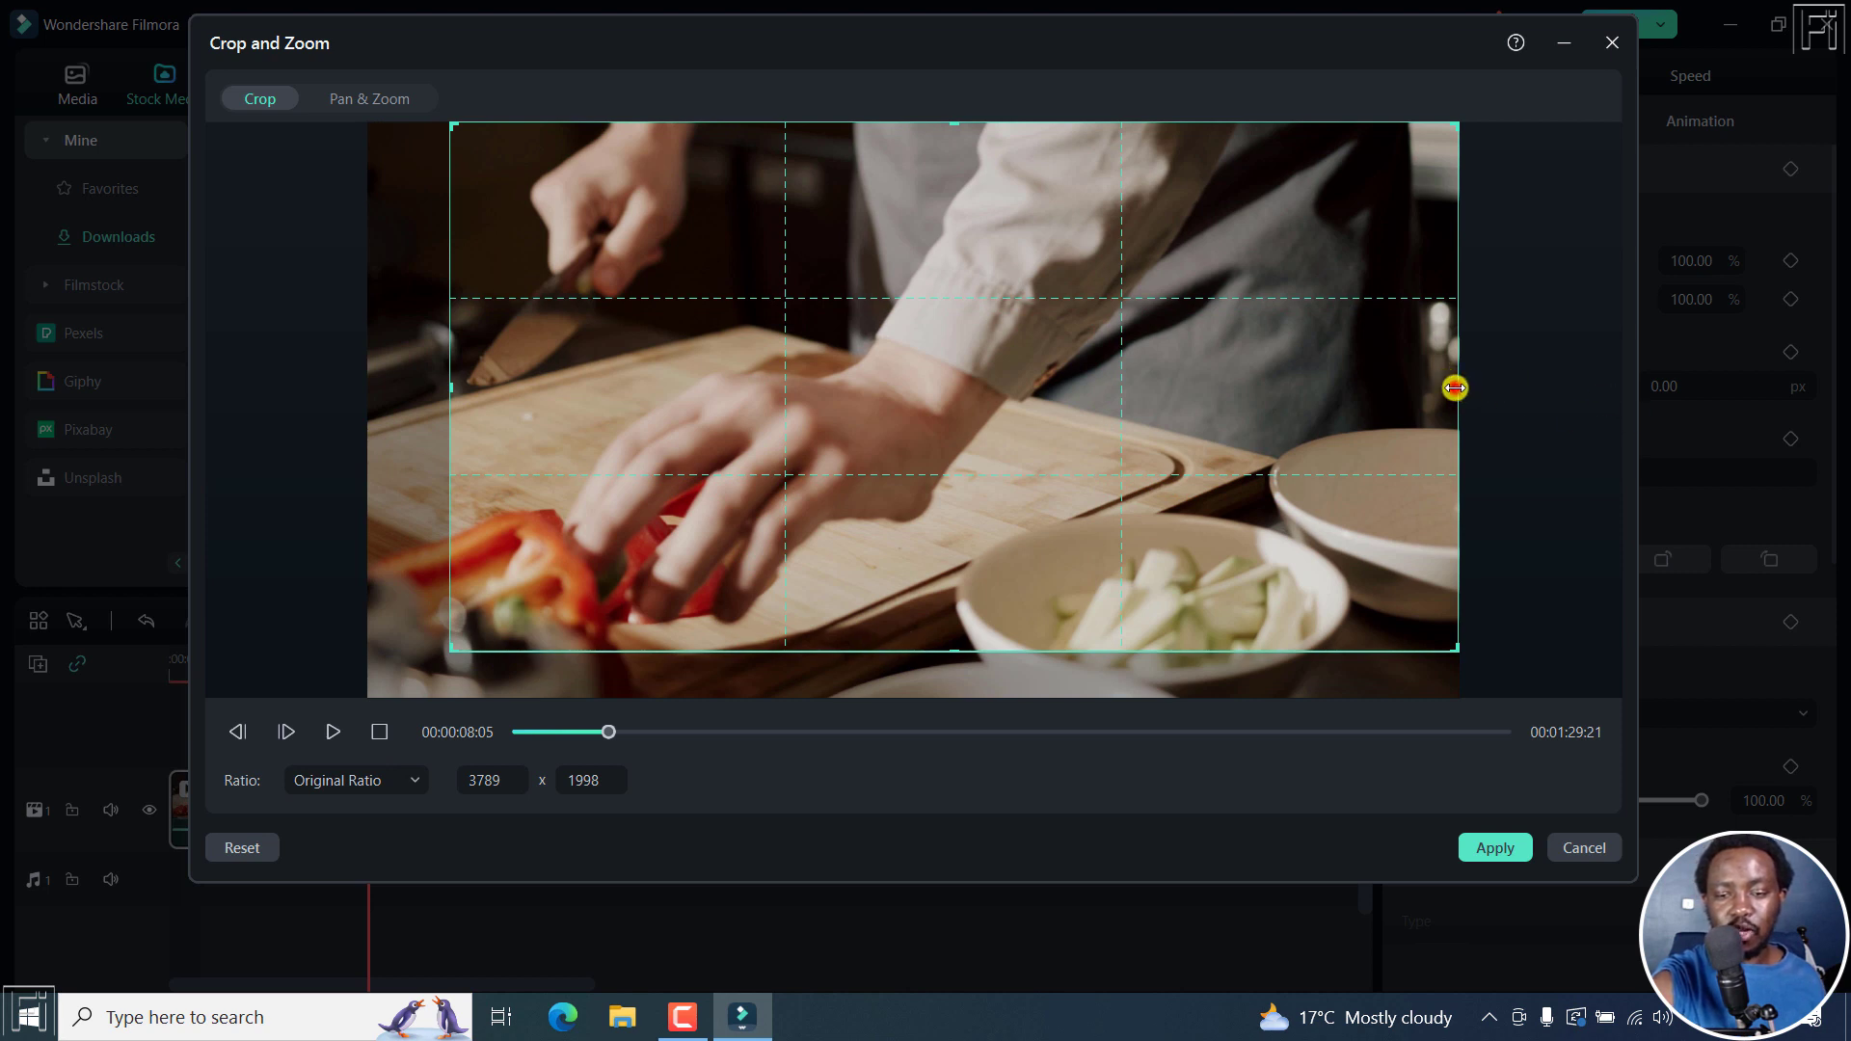
{"action": "left_click_drag", "start_coordinate": [1454, 388], "coordinate": [1318, 357]}
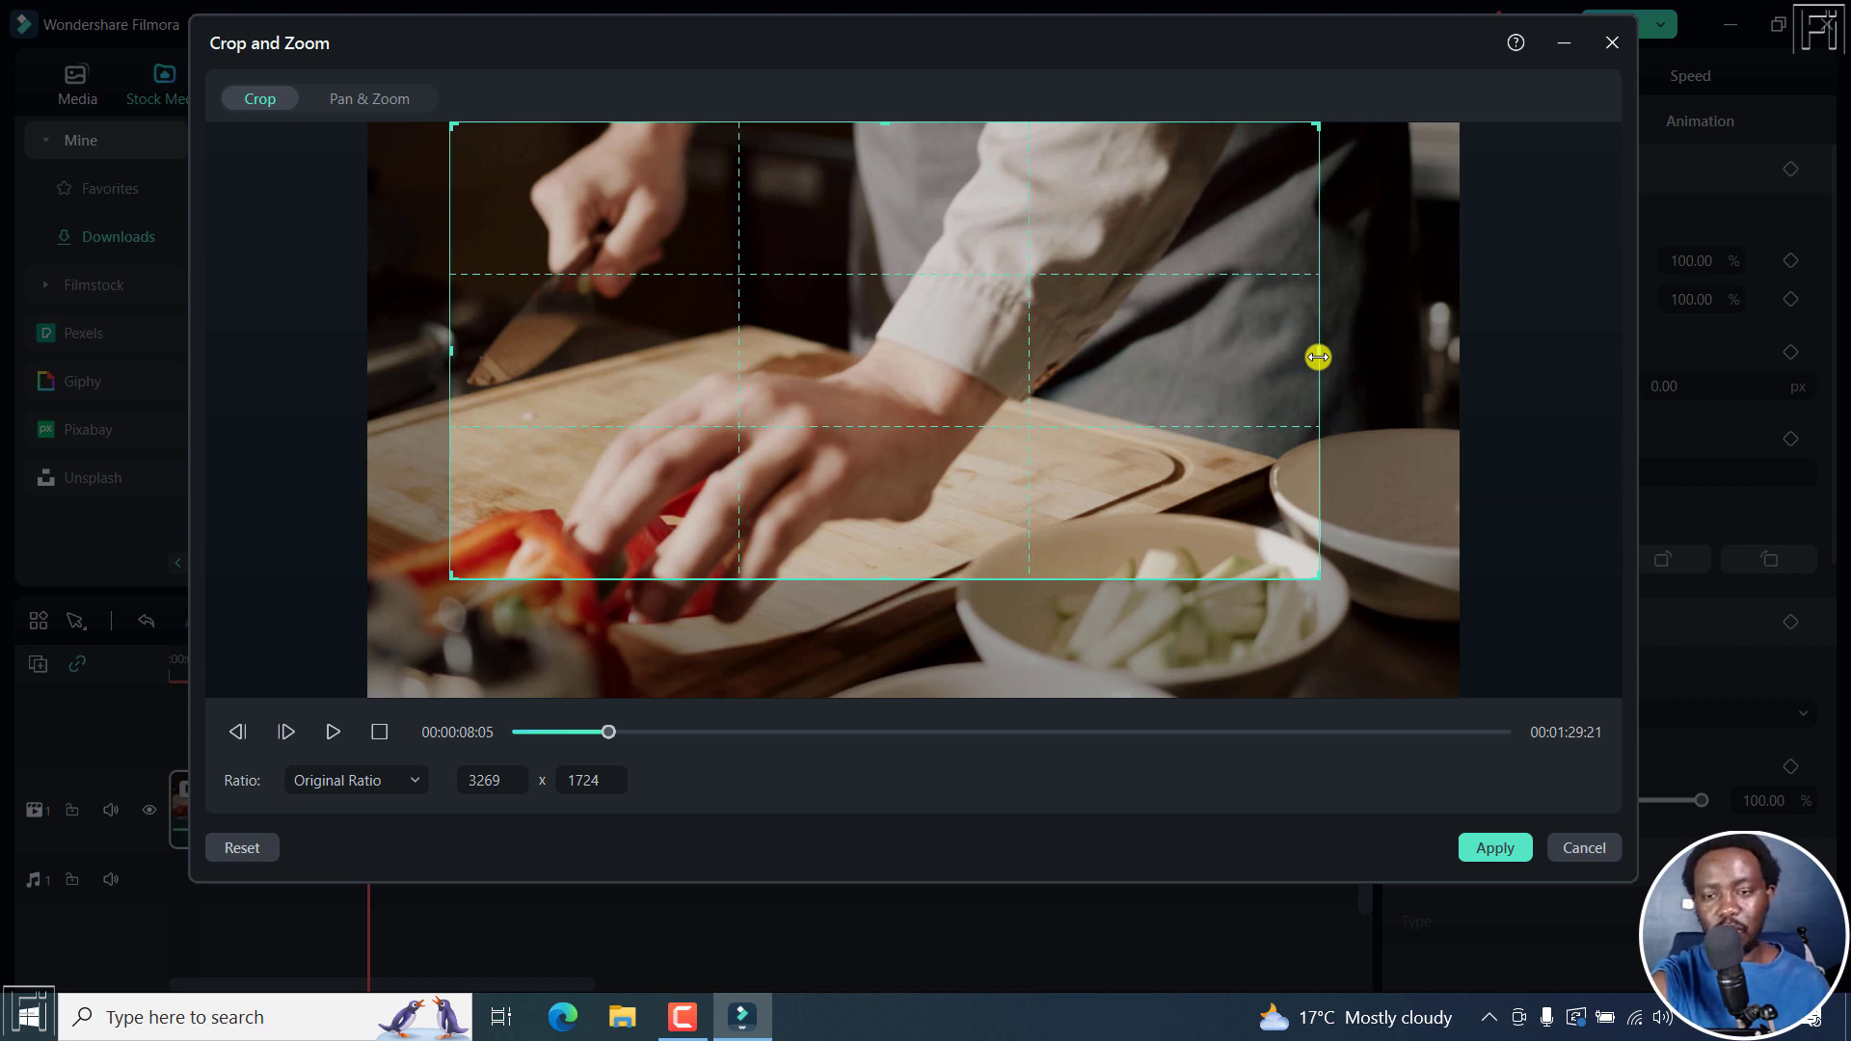
{"action": "key", "text": "ctrl+z"}
{"action": "key", "text": "ctrl+z"}
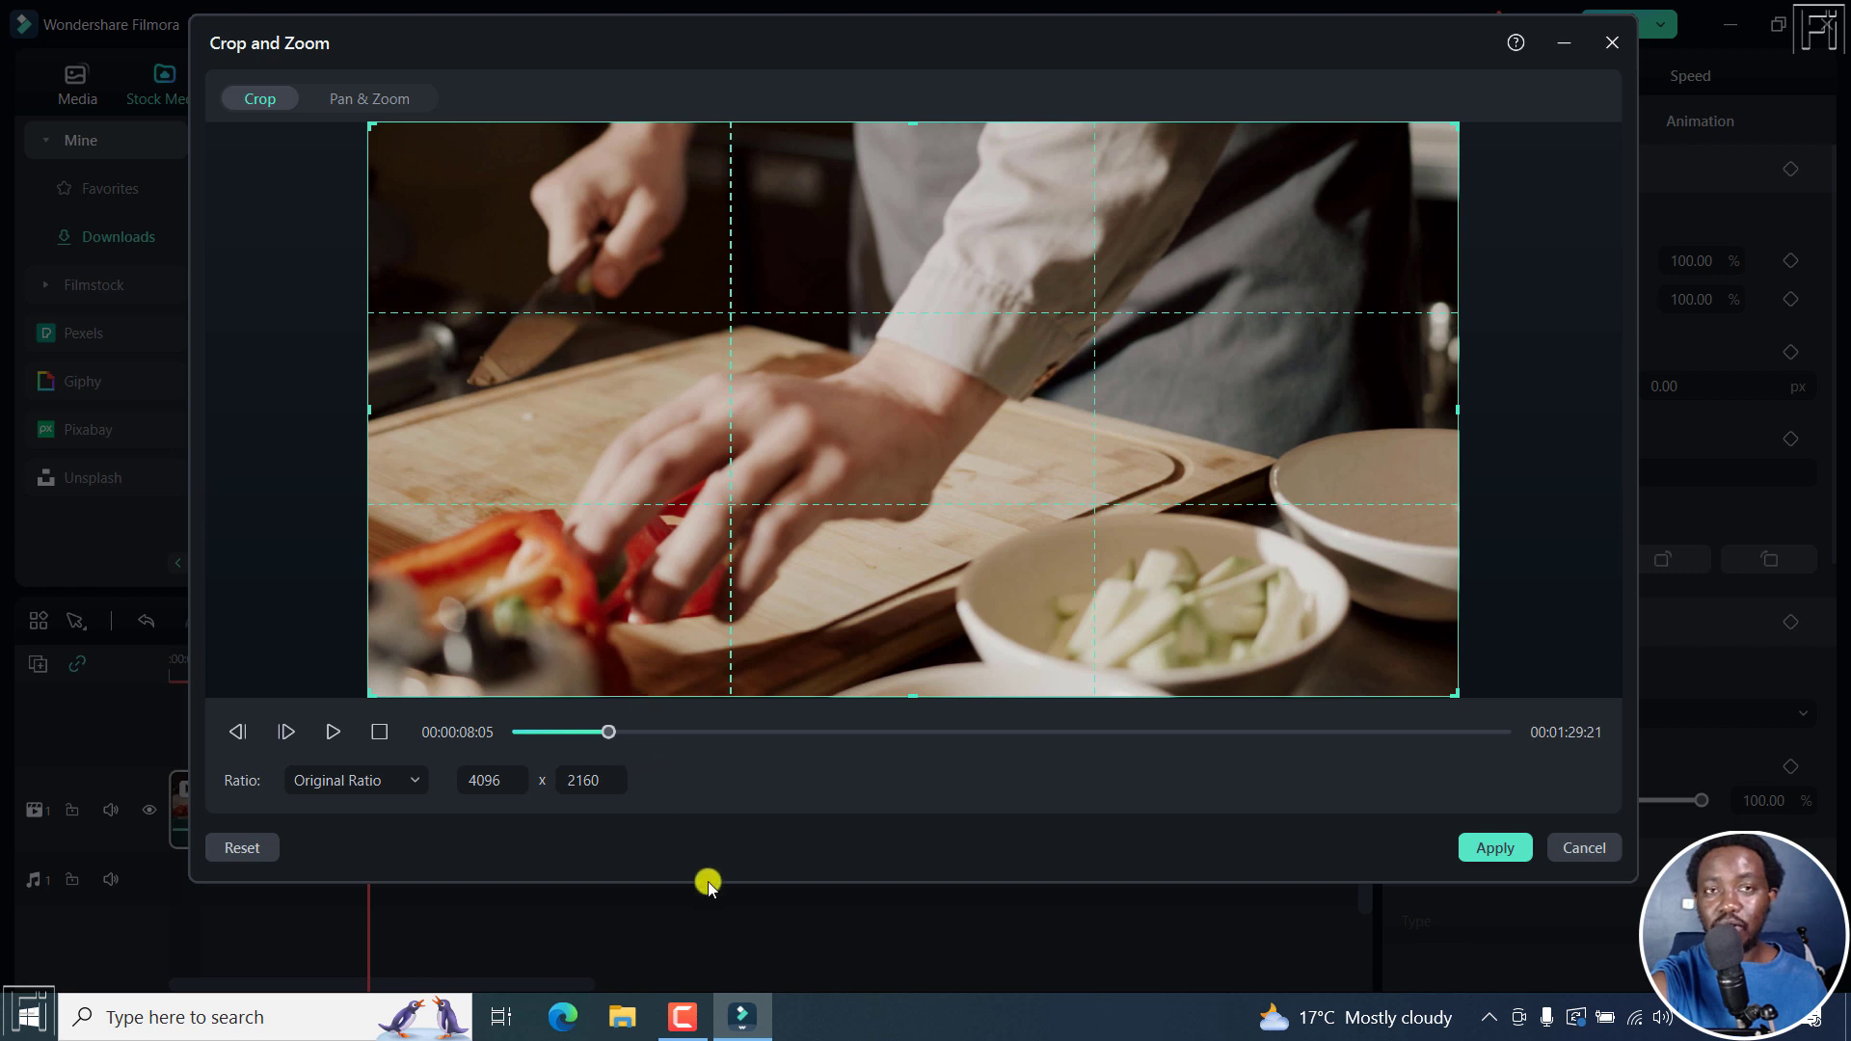
Step: Try the 16:9, 1:1 and Custom crop aspect ratios
{"action": "left_click", "coordinate": [414, 783]}
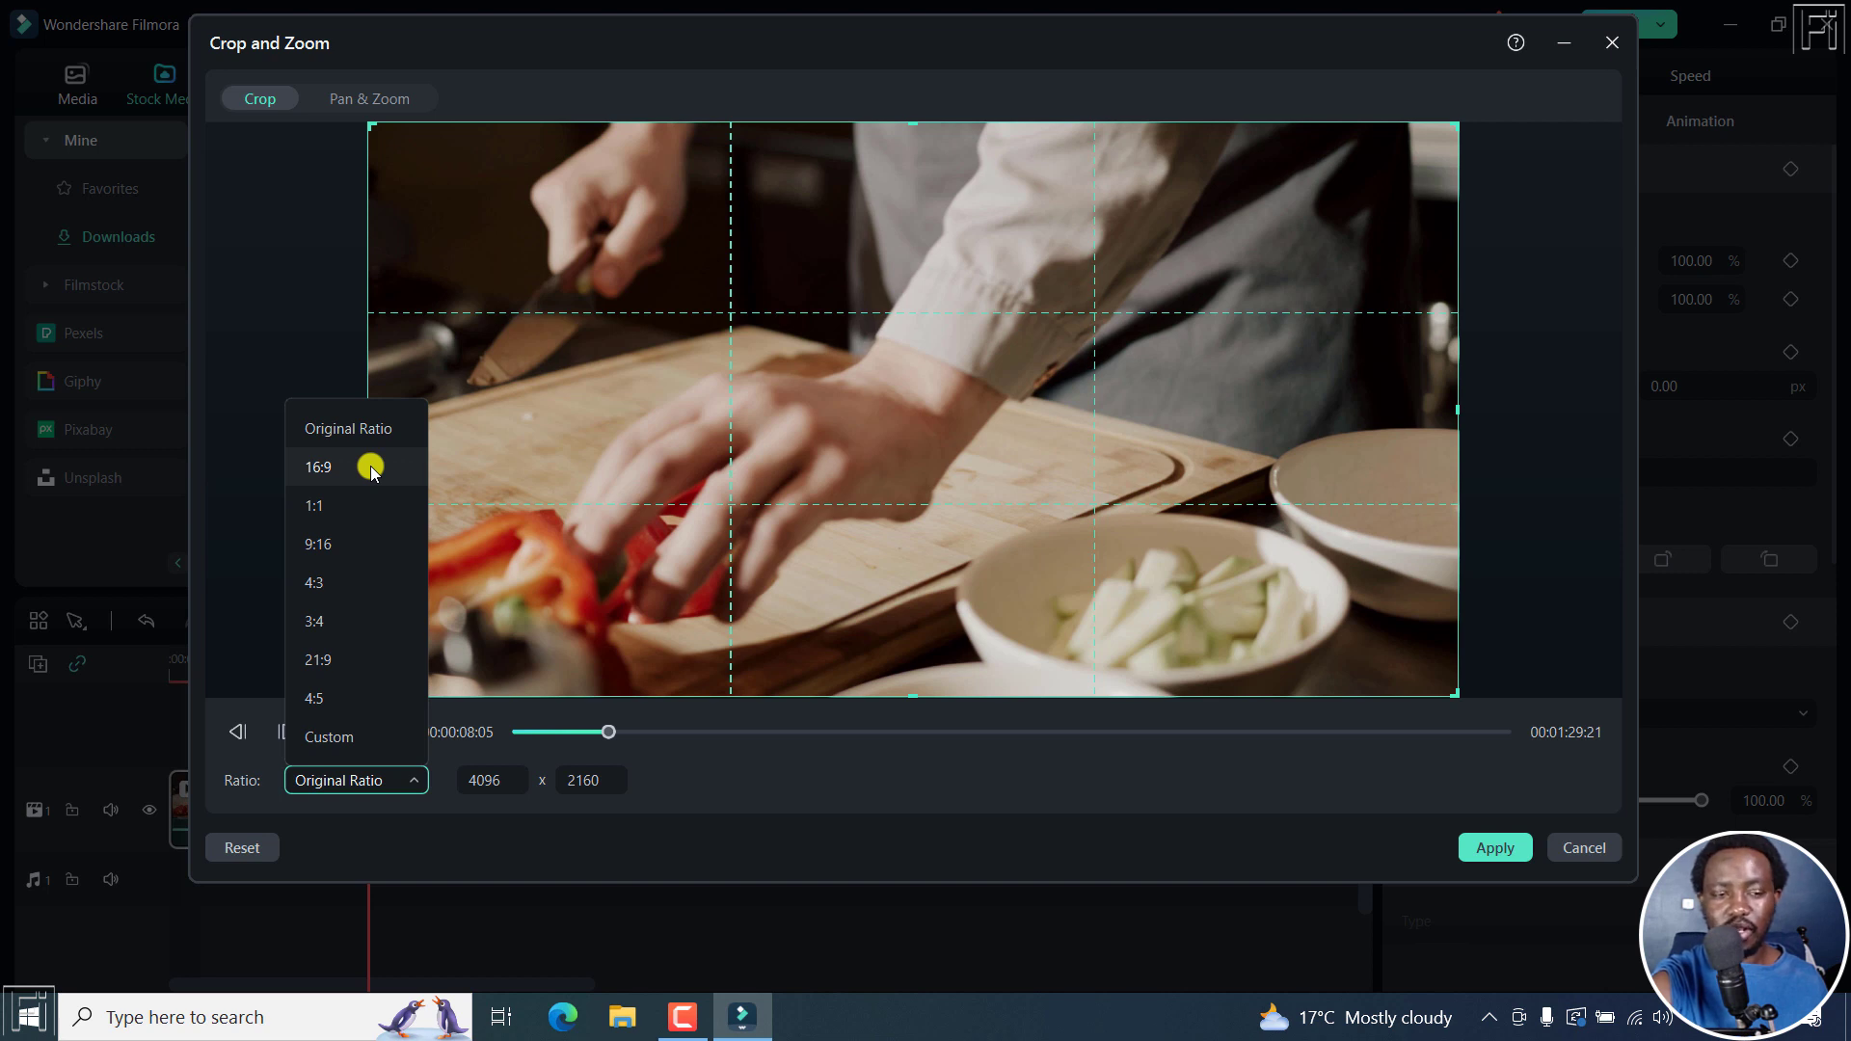
{"action": "left_click", "coordinate": [371, 469]}
{"action": "left_click", "coordinate": [412, 780]}
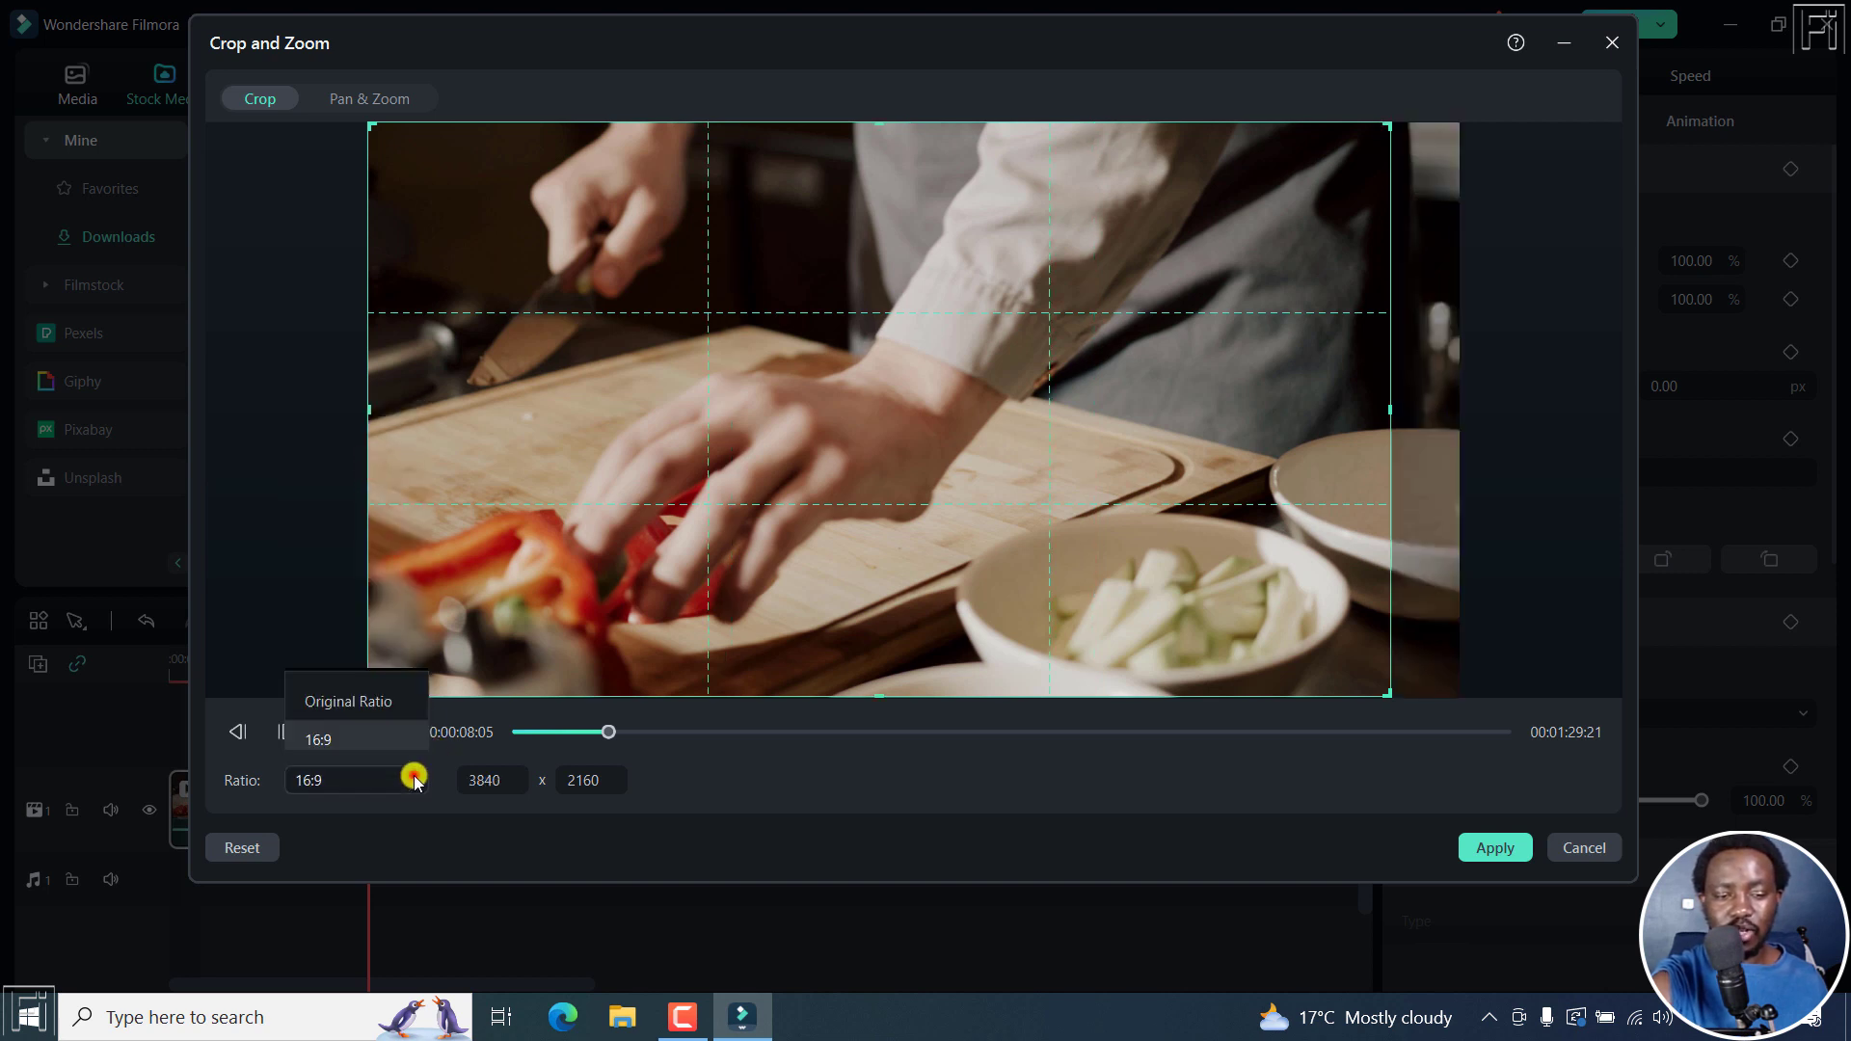
{"action": "left_click", "coordinate": [328, 503]}
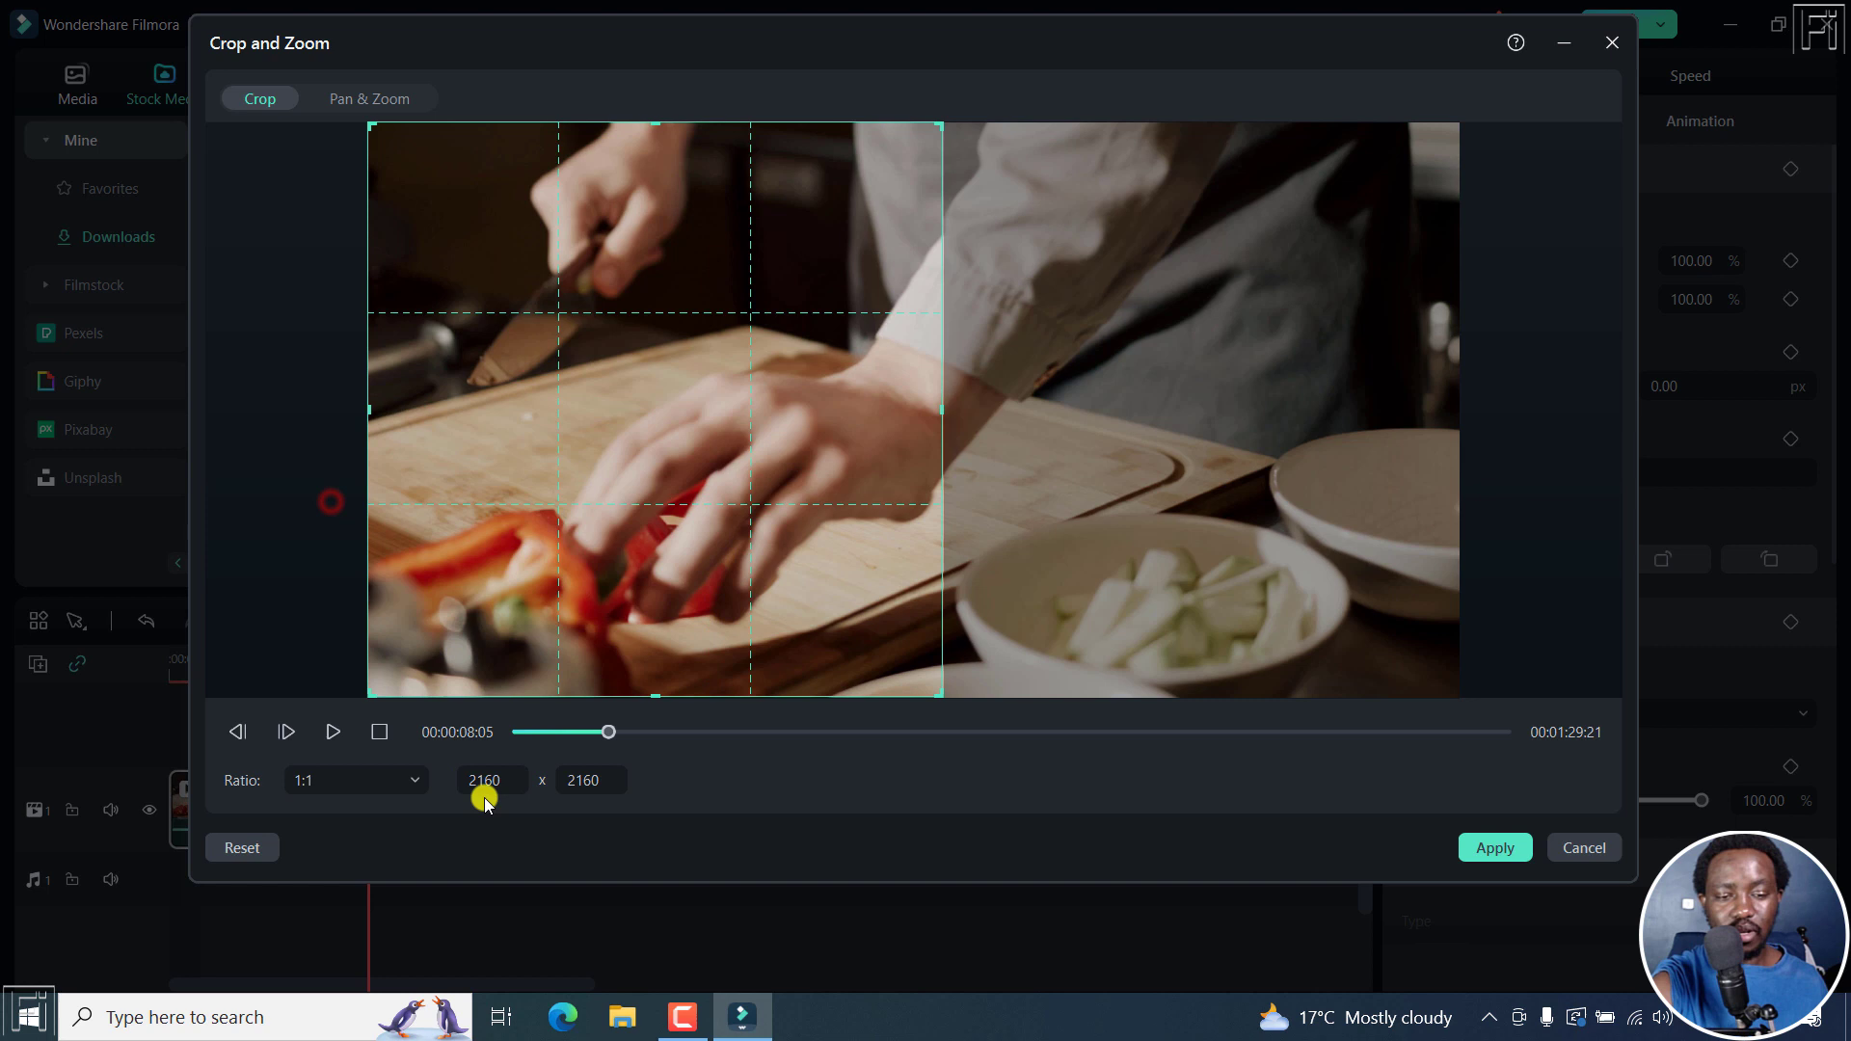
{"action": "left_click", "coordinate": [433, 782]}
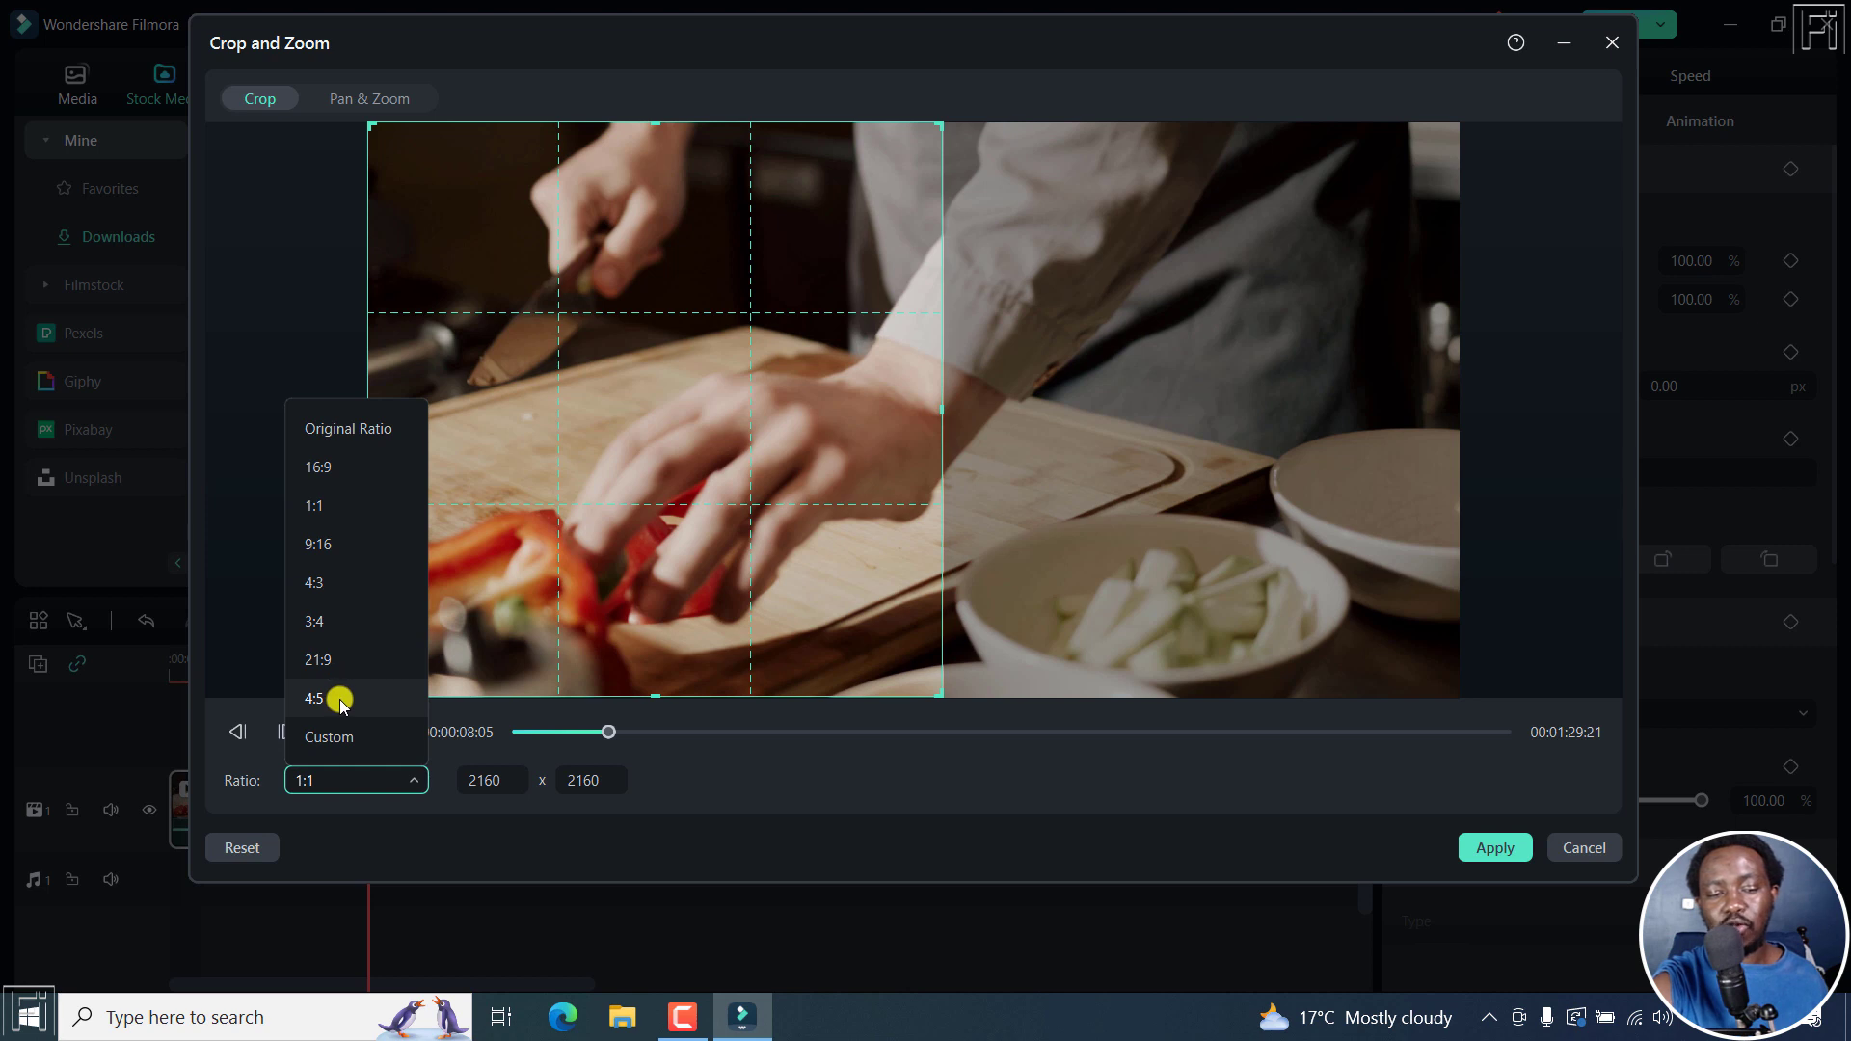
{"action": "left_click", "coordinate": [343, 737]}
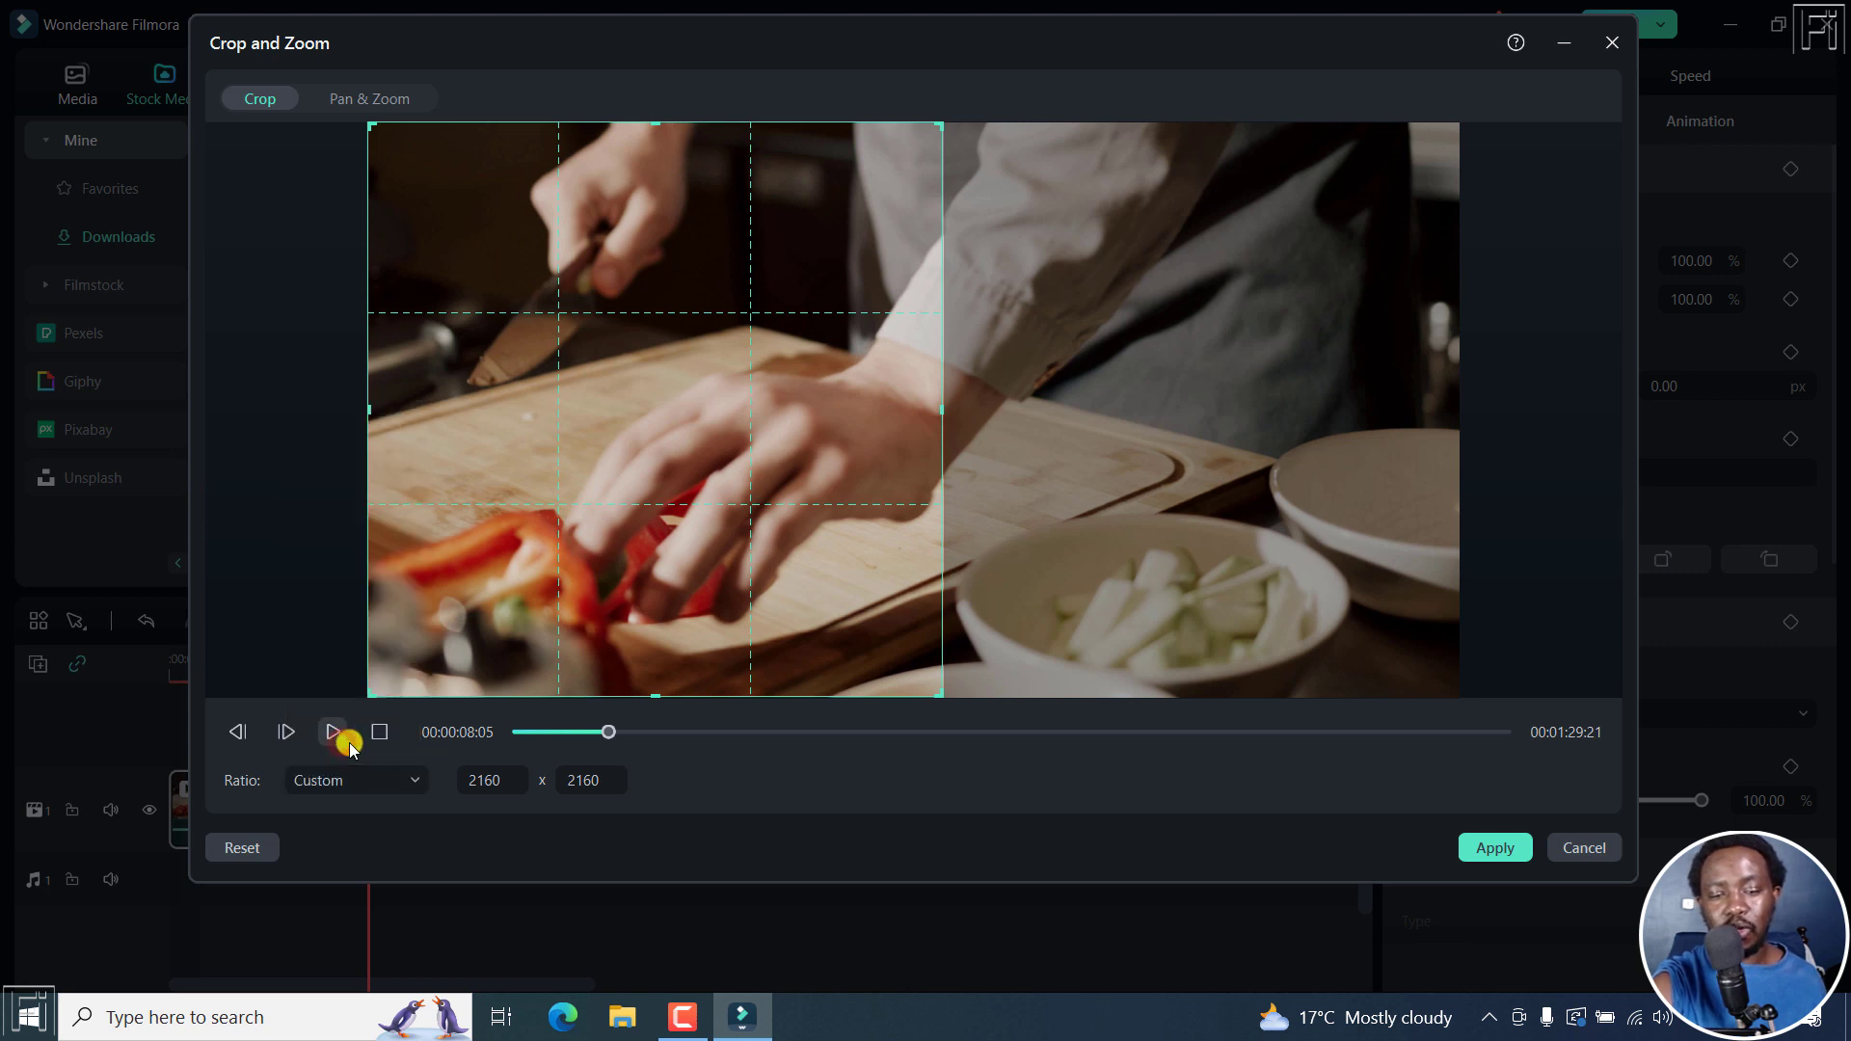
Step: Switch the crop to Original Ratio and stretch the frame over the full 4096 x 2160 picture
{"action": "left_click", "coordinate": [414, 780]}
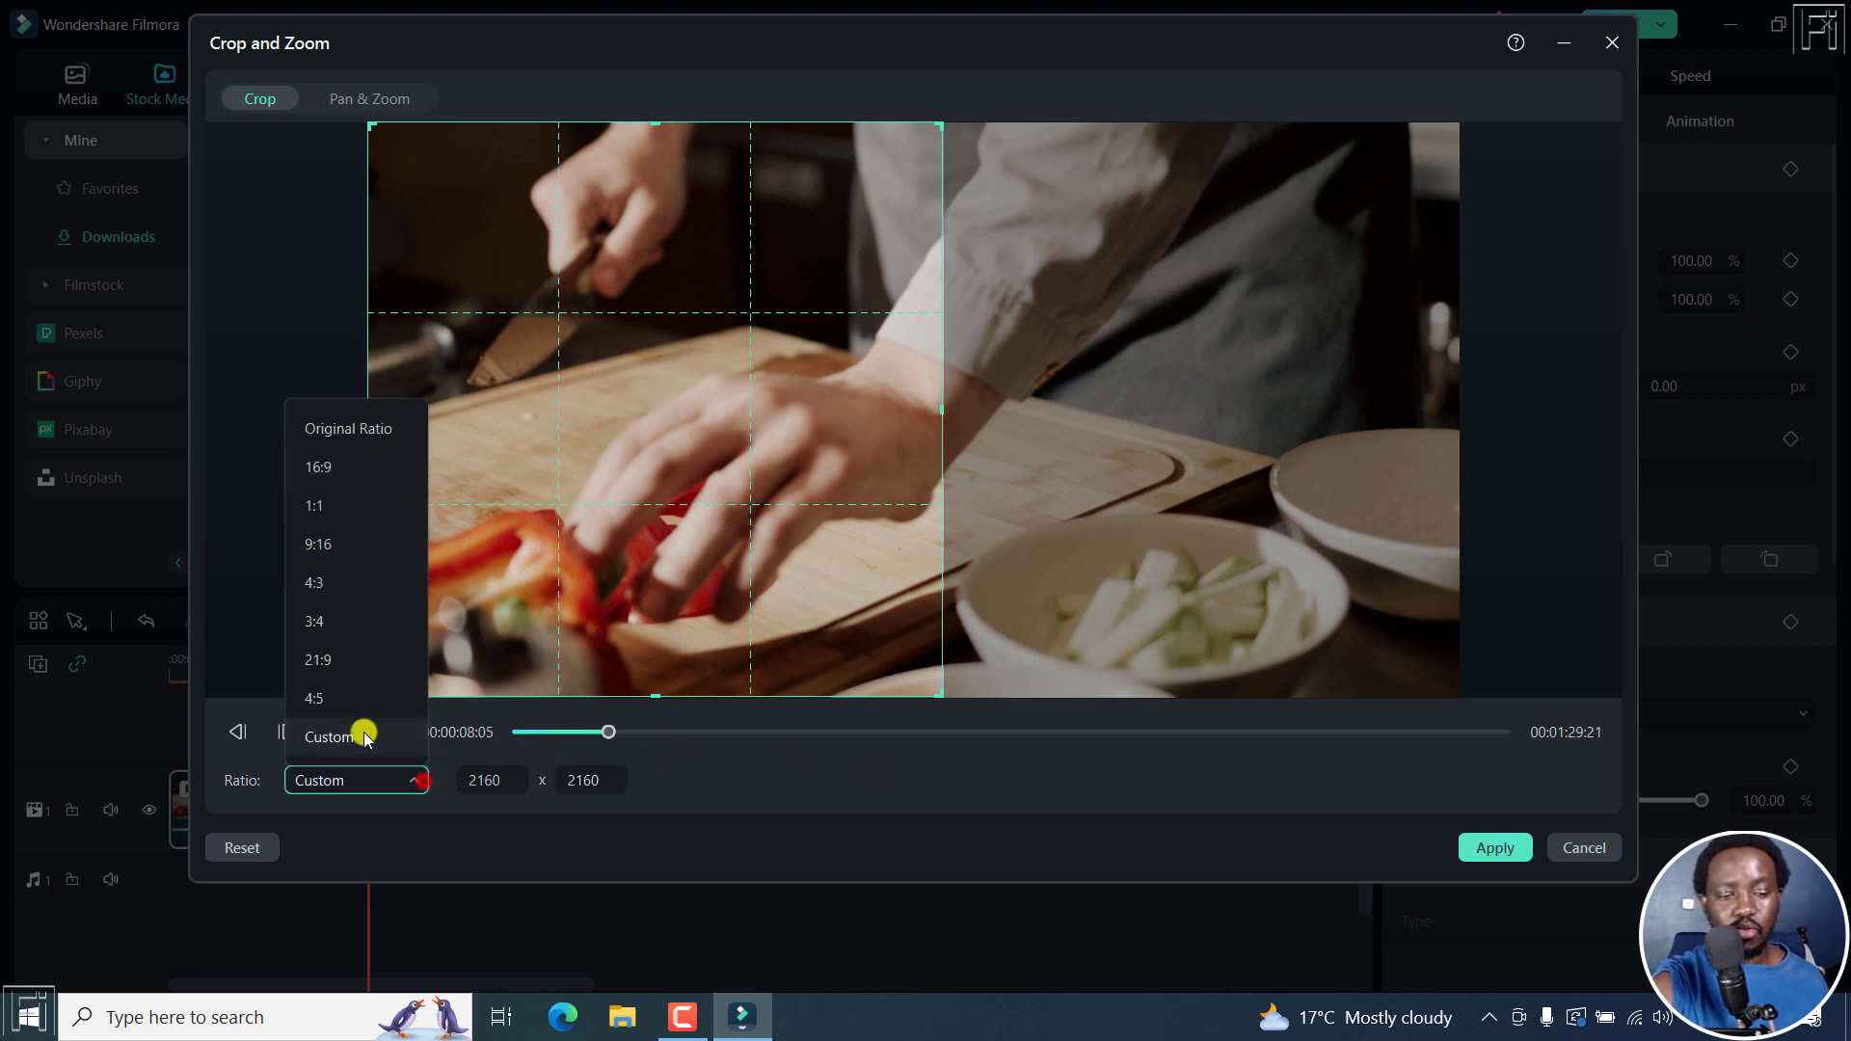
{"action": "left_click", "coordinate": [342, 428]}
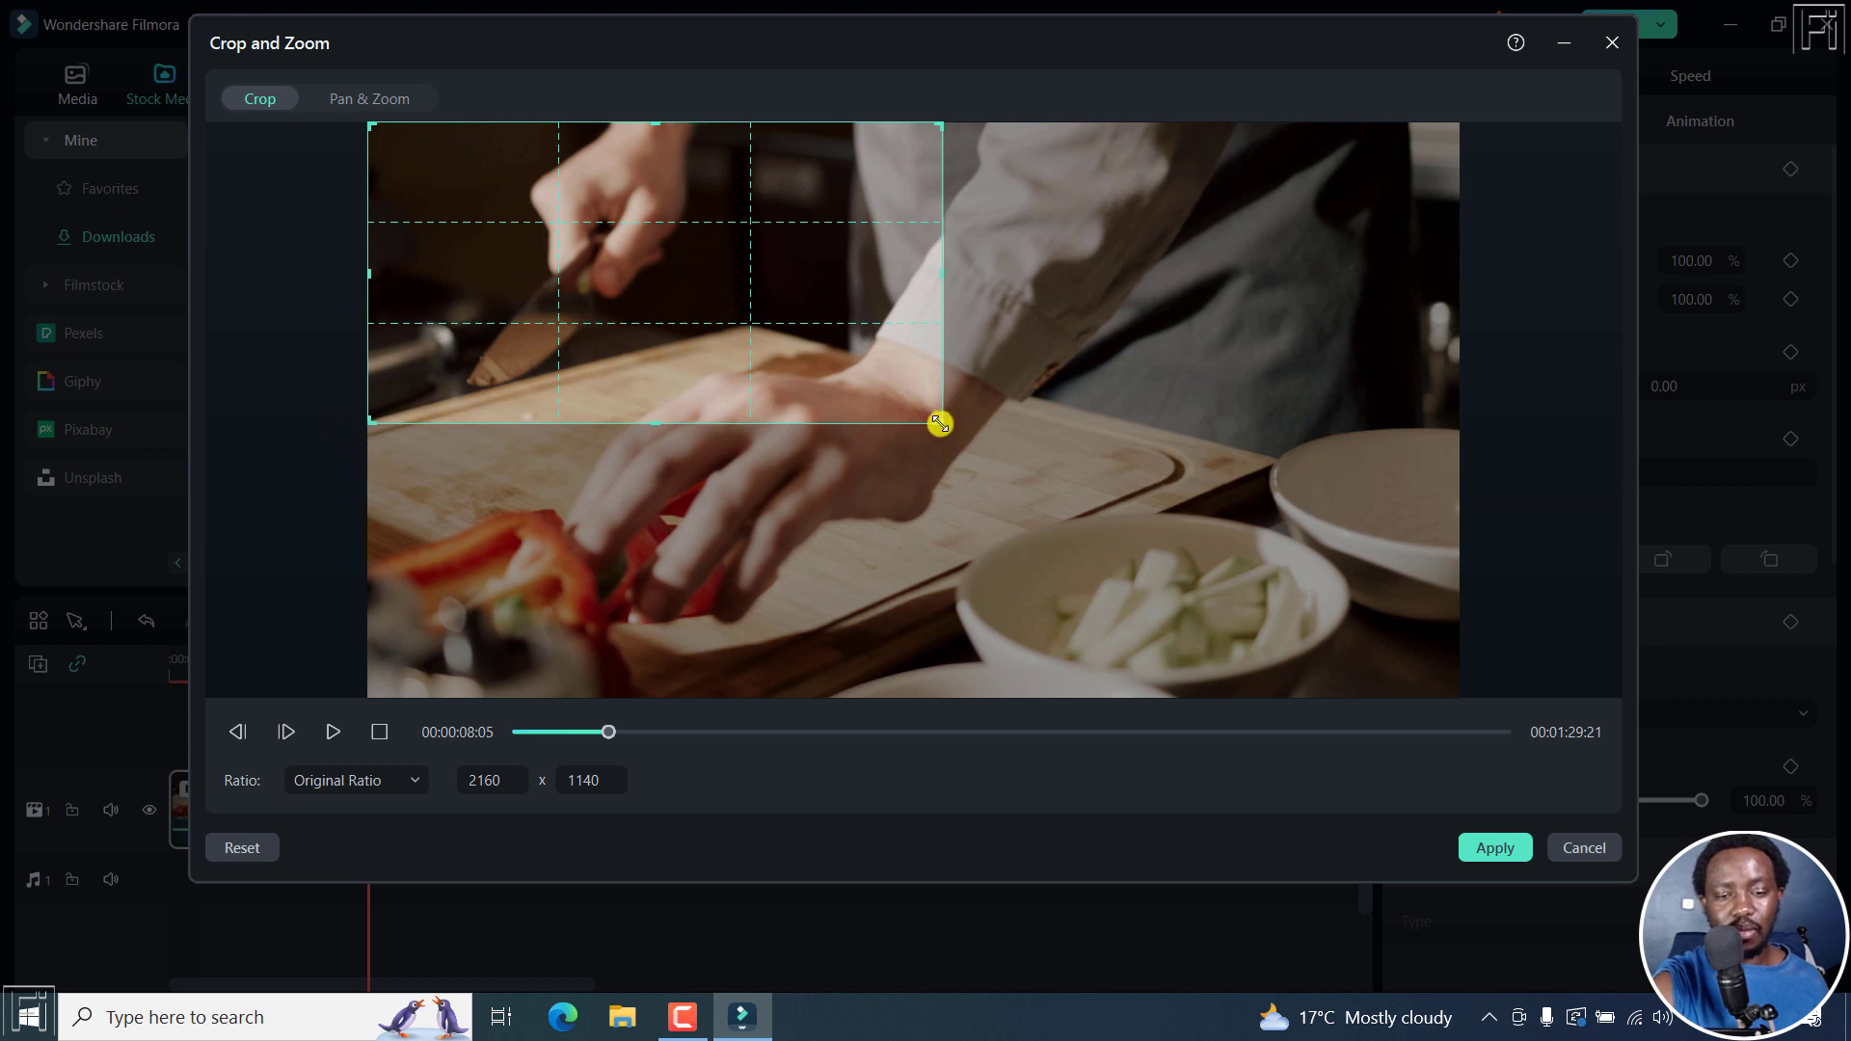
{"action": "left_click_drag", "start_coordinate": [940, 422], "coordinate": [1467, 652]}
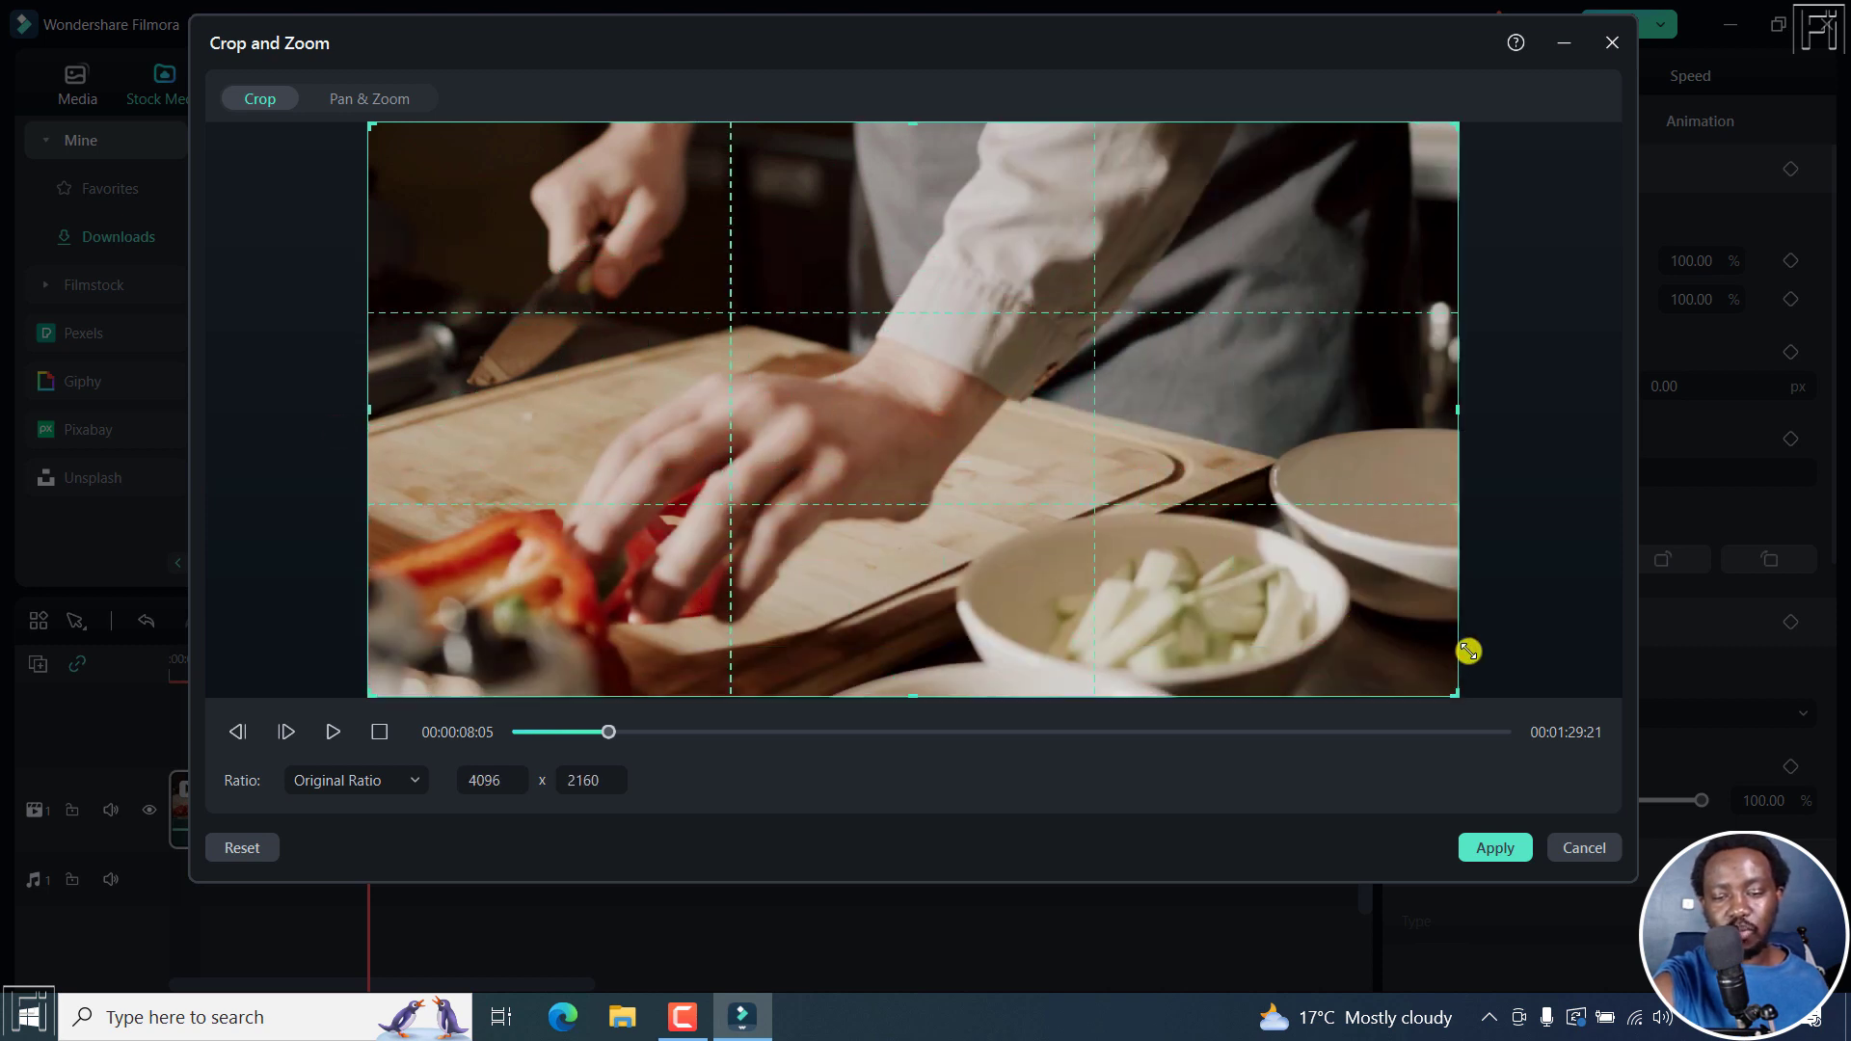
{"action": "left_click", "coordinate": [414, 781]}
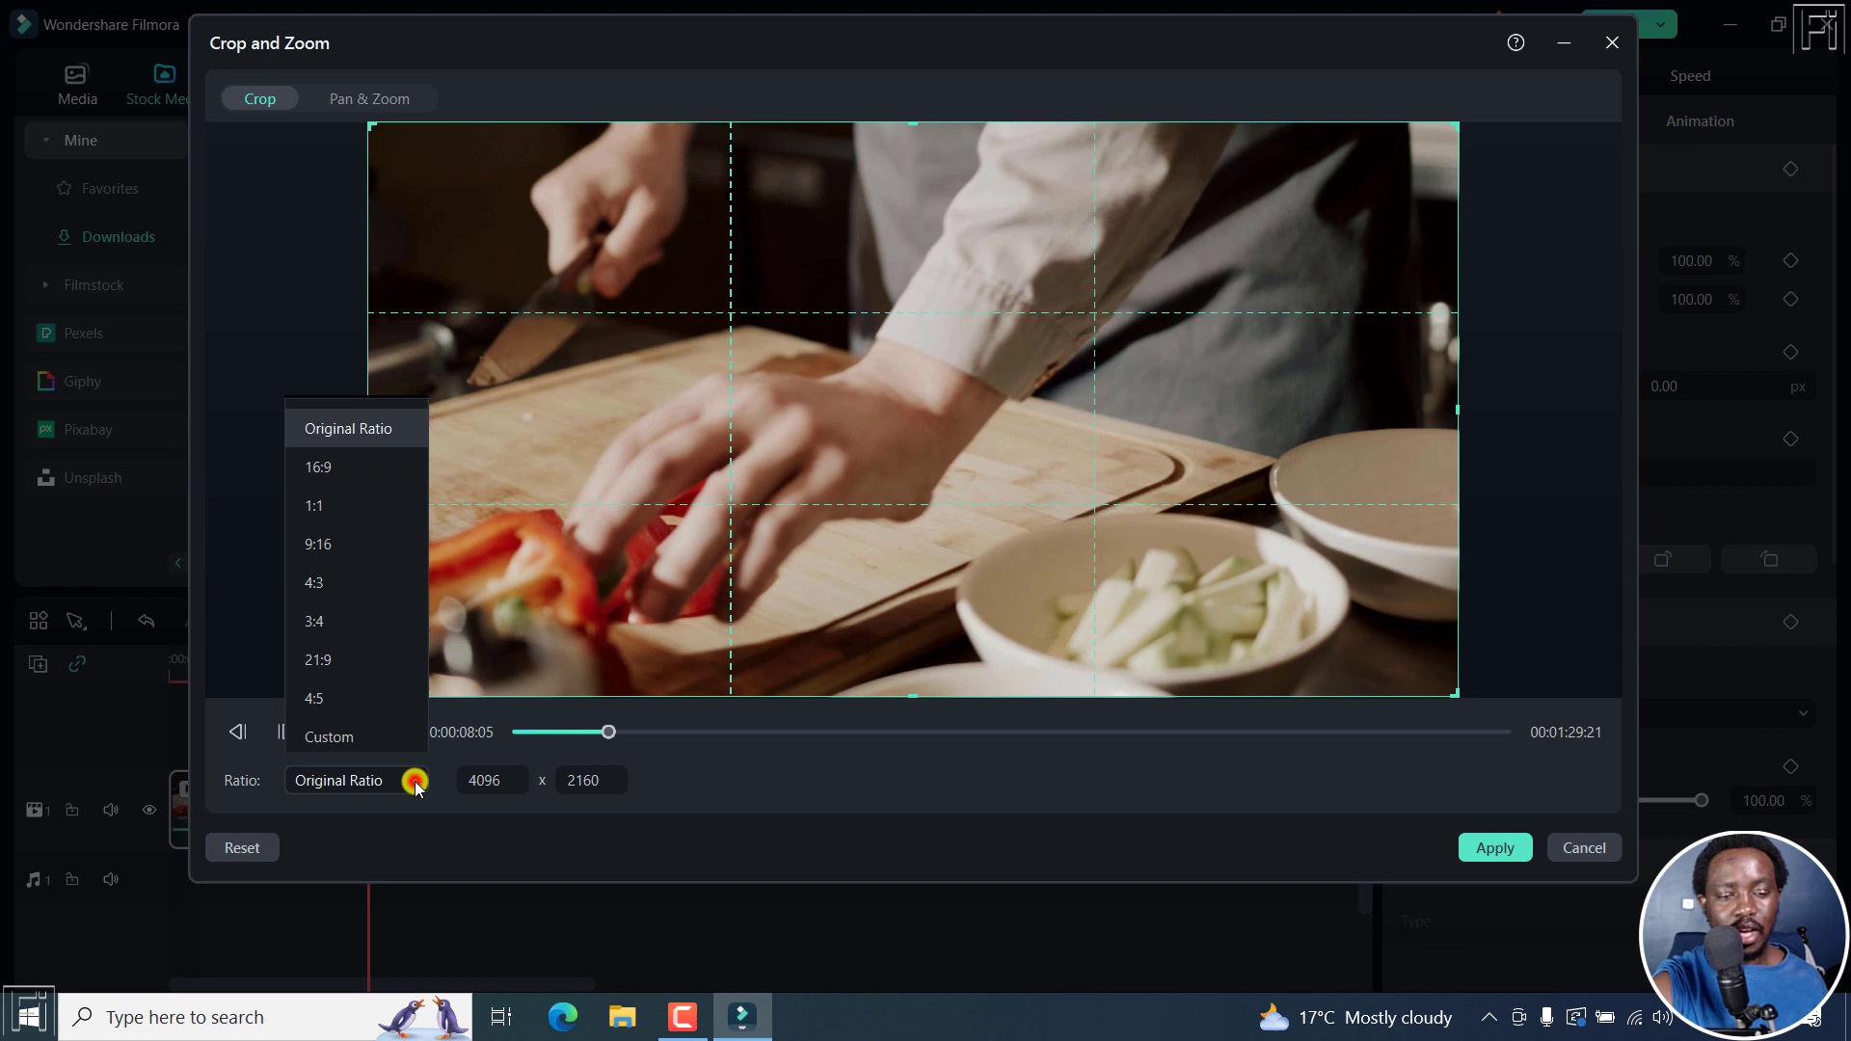
Step: With a Custom ratio, trim the left, bottom and top edges, center the hands and board, and apply
{"action": "left_click", "coordinate": [358, 736]}
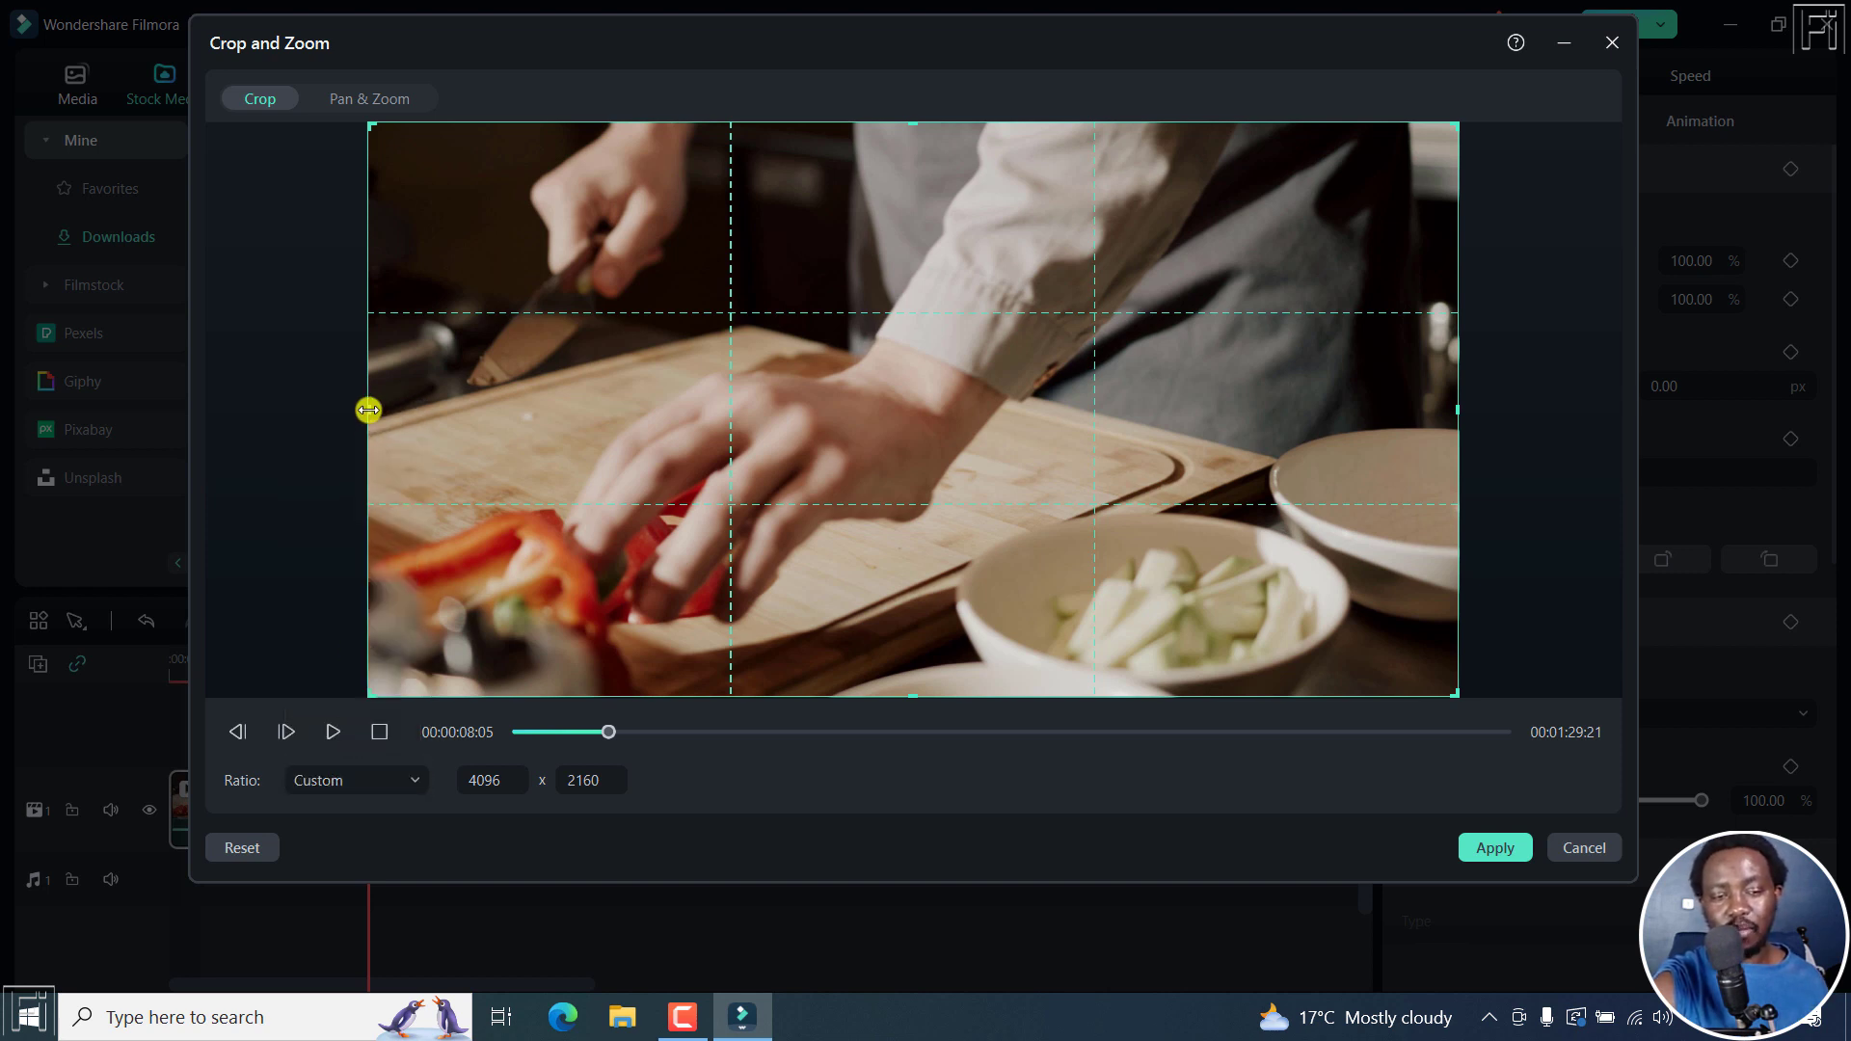
{"action": "left_click_drag", "start_coordinate": [368, 409], "coordinate": [588, 402]}
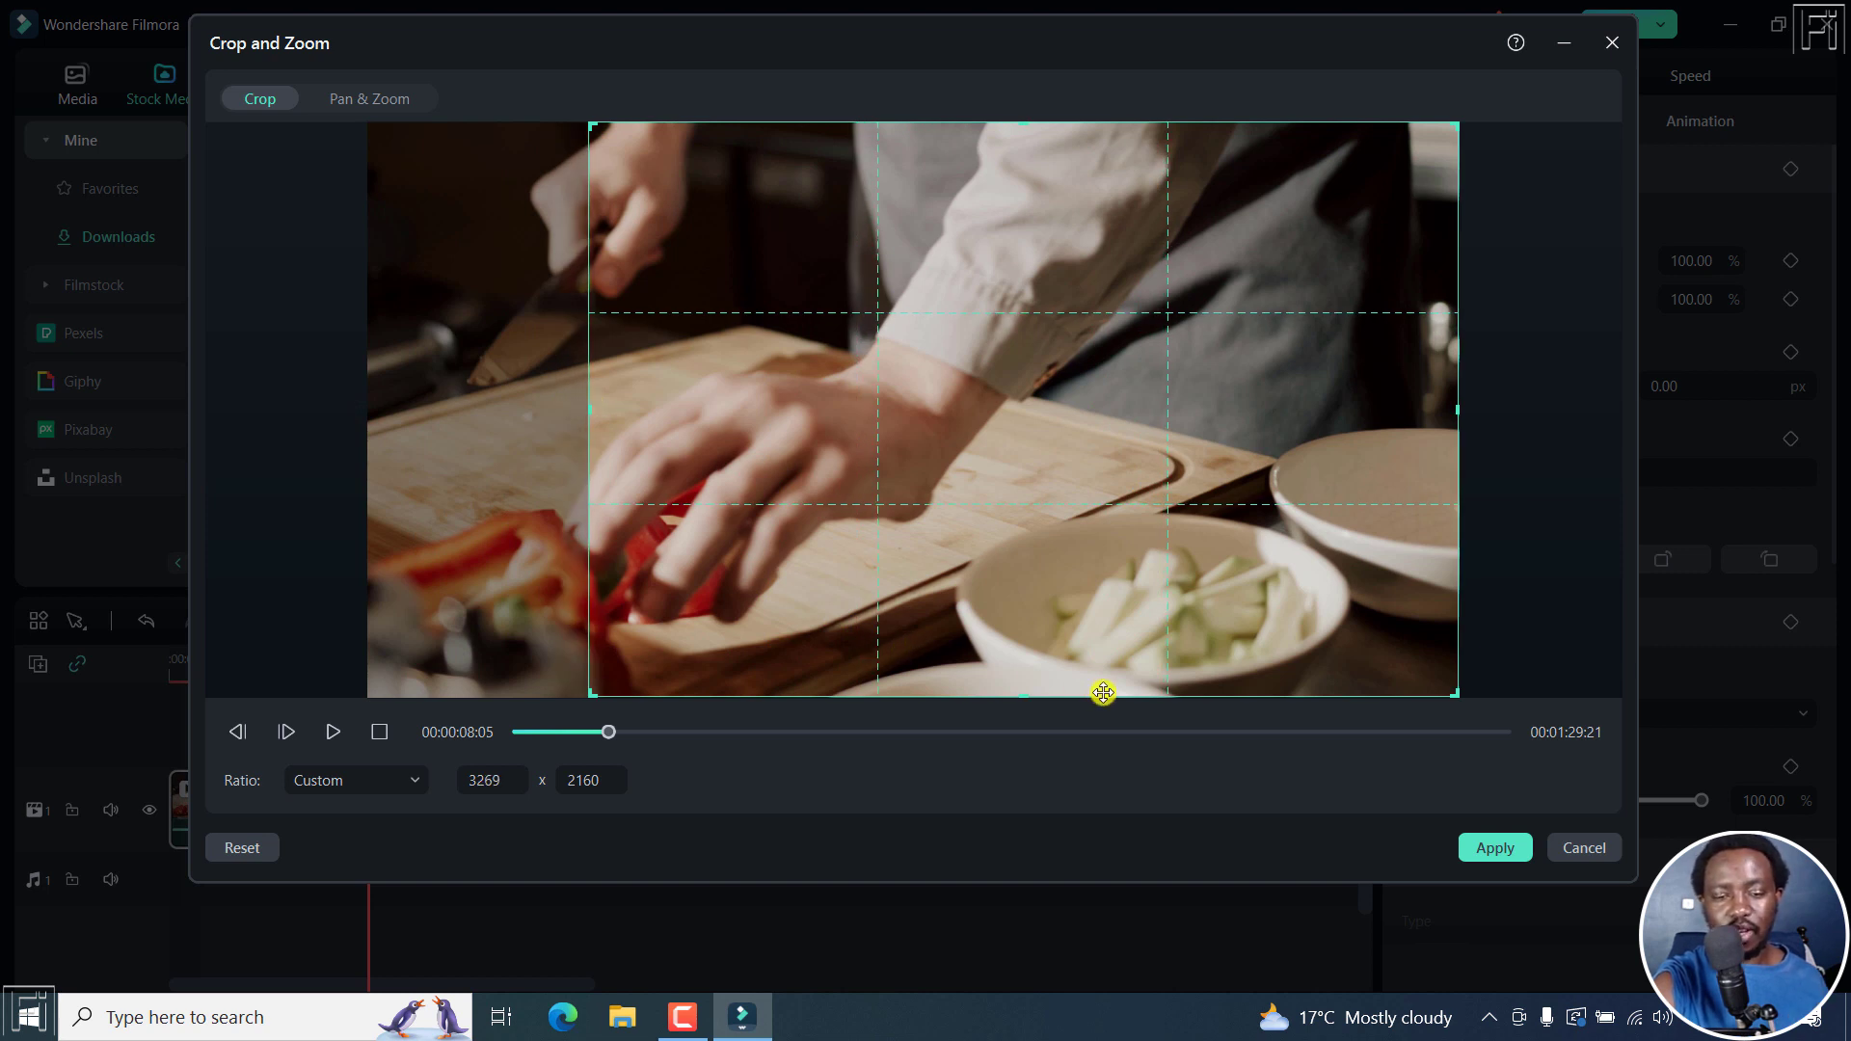
{"action": "left_click_drag", "start_coordinate": [1021, 695], "coordinate": [1021, 627]}
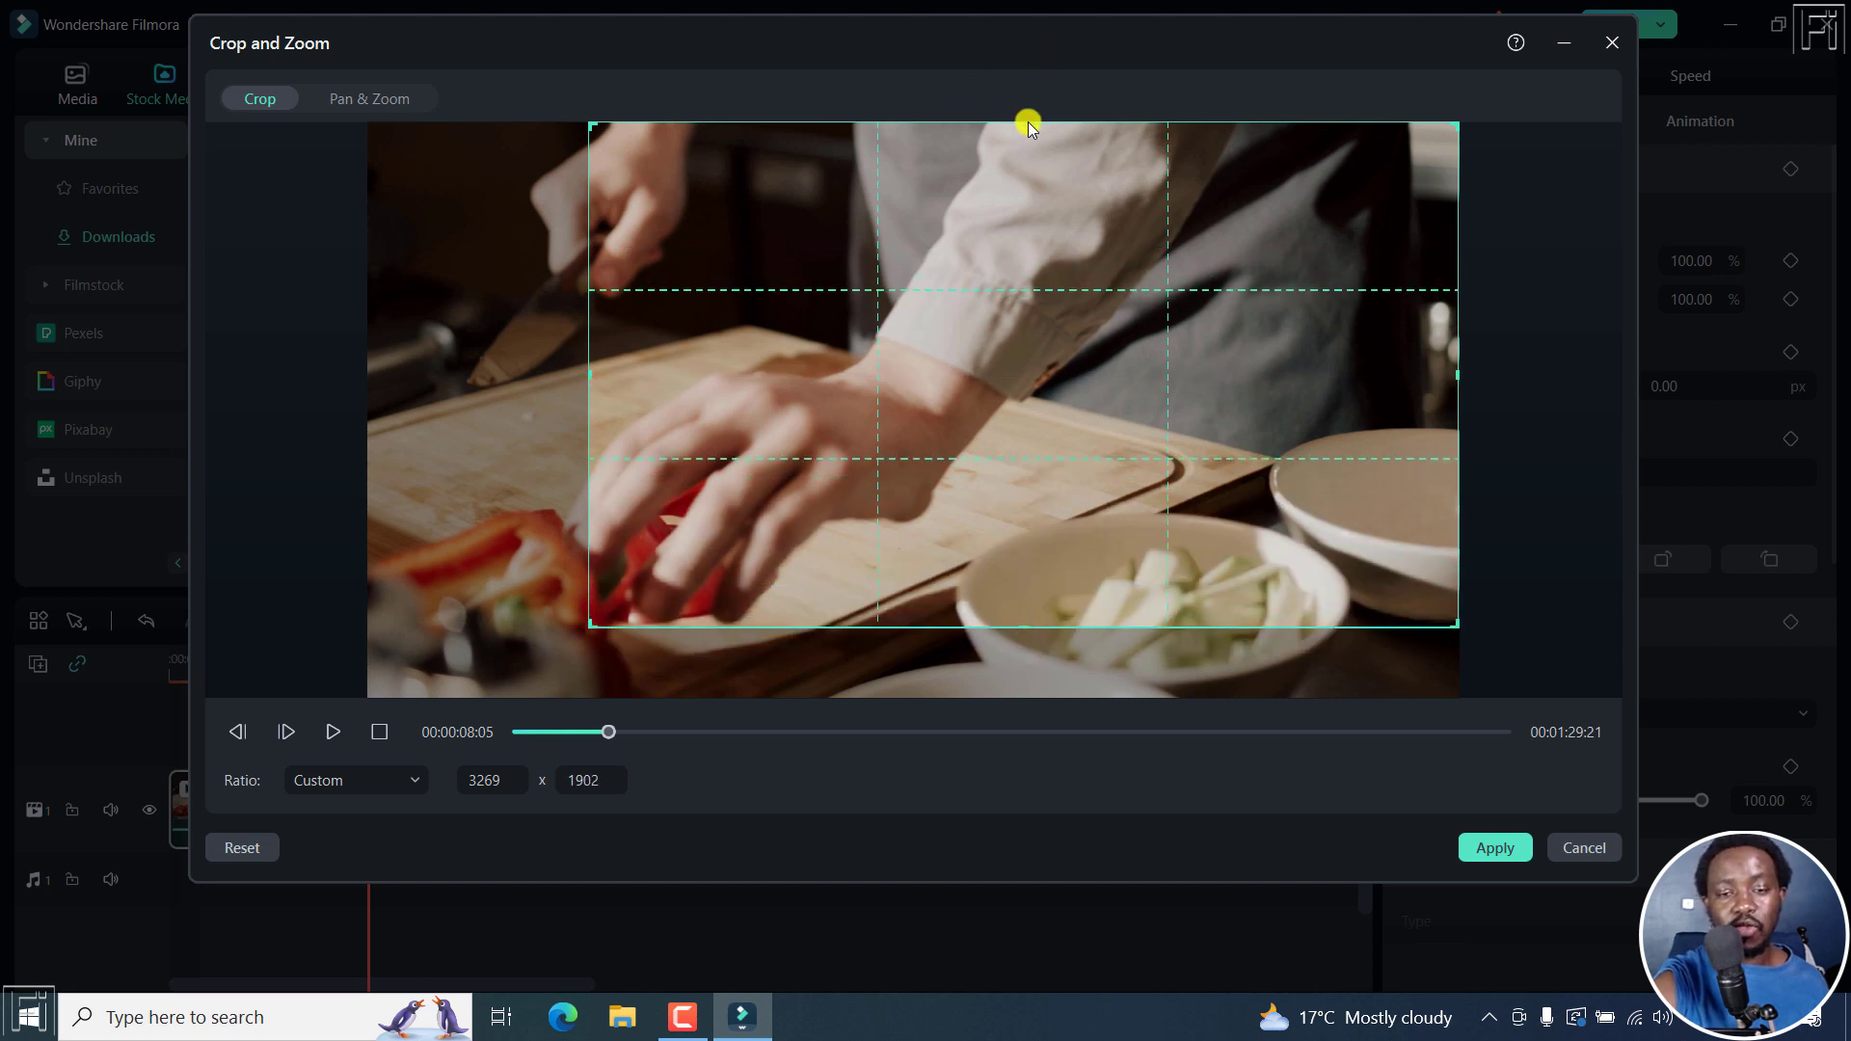
{"action": "left_click_drag", "start_coordinate": [1028, 125], "coordinate": [1017, 200]}
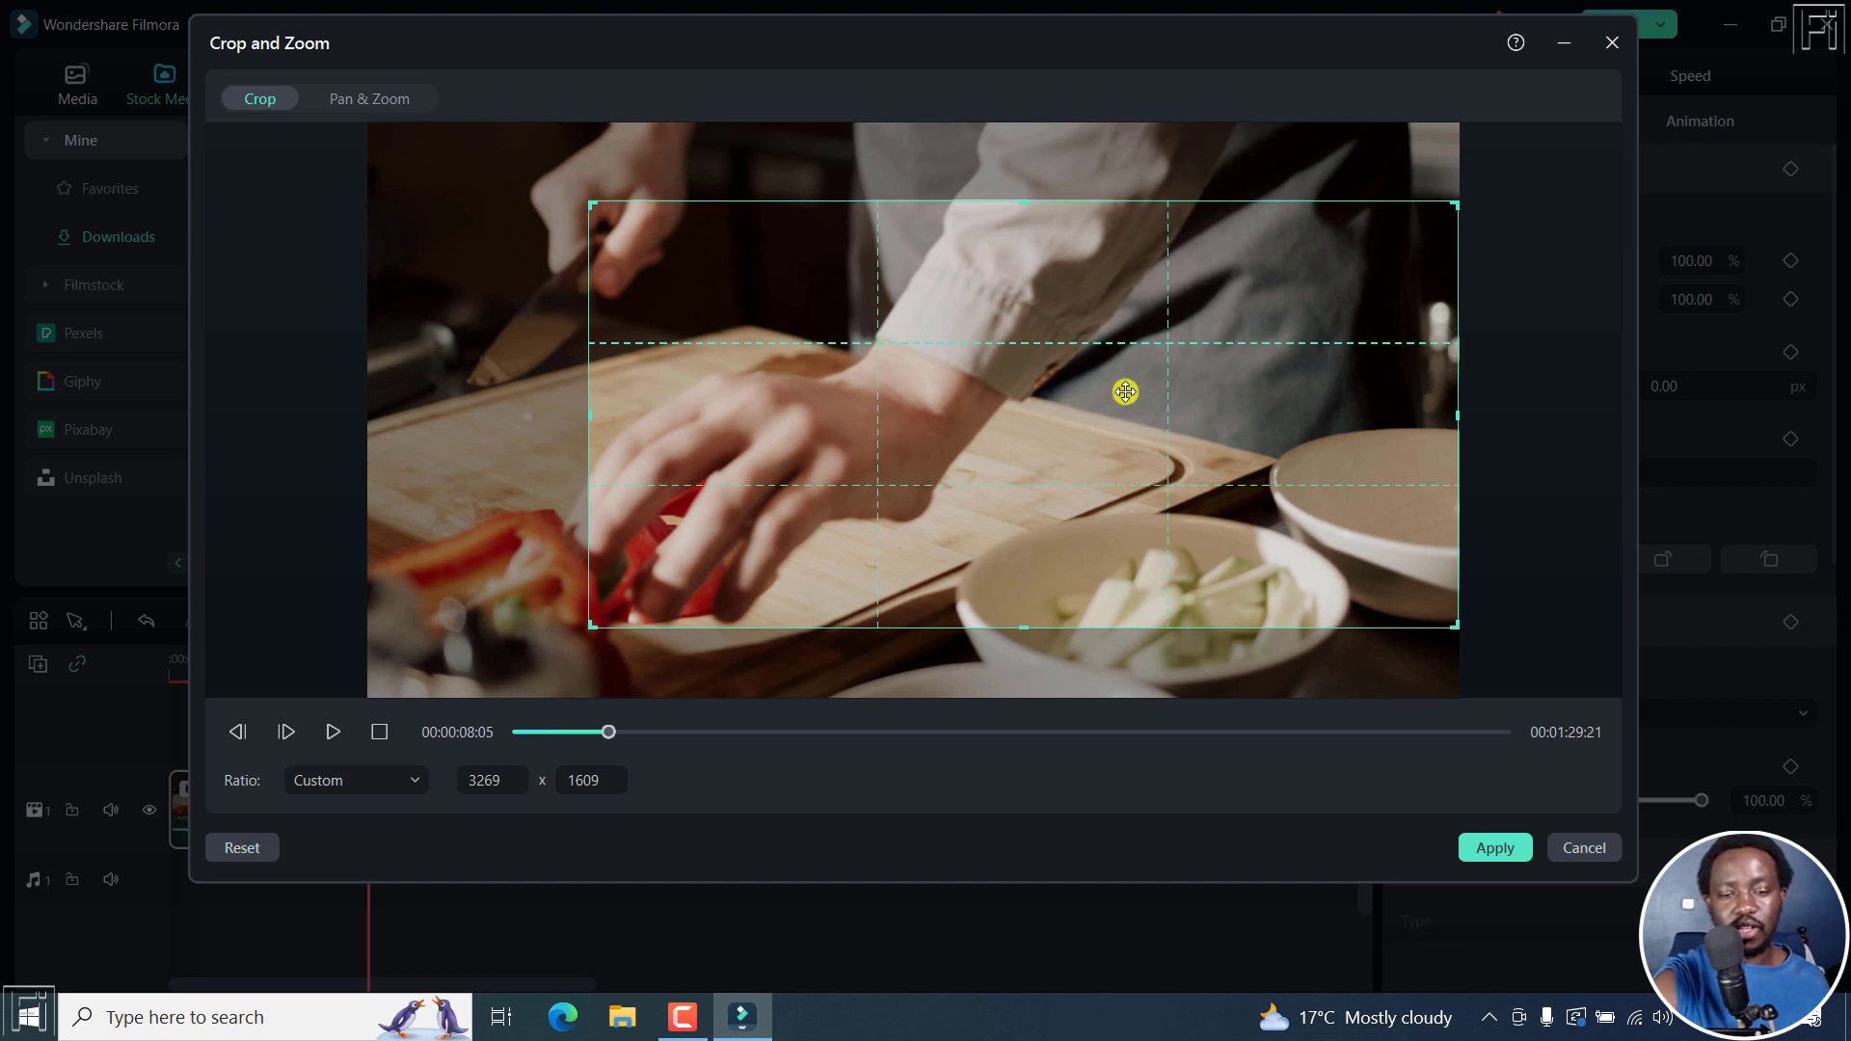
{"action": "mouse_move", "coordinate": [1191, 421]}
{"action": "left_mouse_down"}
{"action": "mouse_move", "coordinate": [1096, 396]}
{"action": "mouse_move", "coordinate": [992, 404]}
{"action": "mouse_move", "coordinate": [1001, 430]}
{"action": "mouse_move", "coordinate": [1038, 437]}
{"action": "left_mouse_up"}
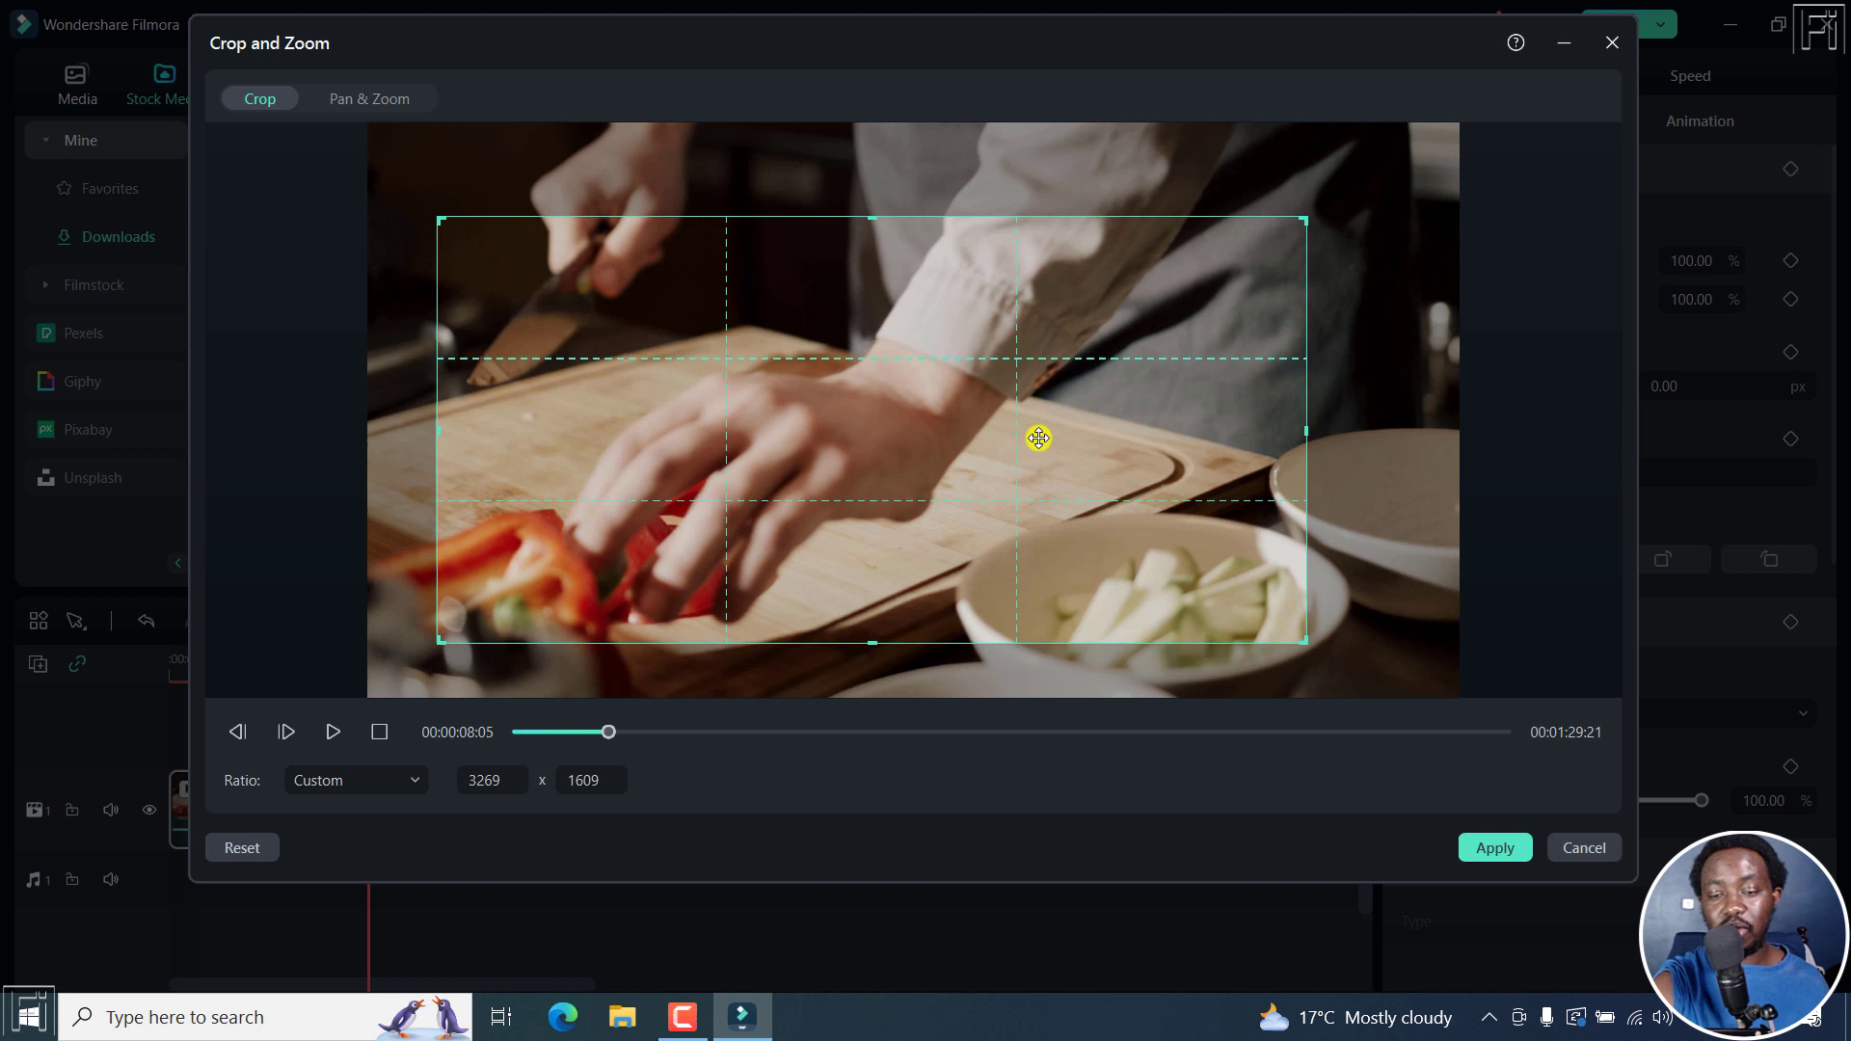
{"action": "left_click", "coordinate": [1496, 848]}
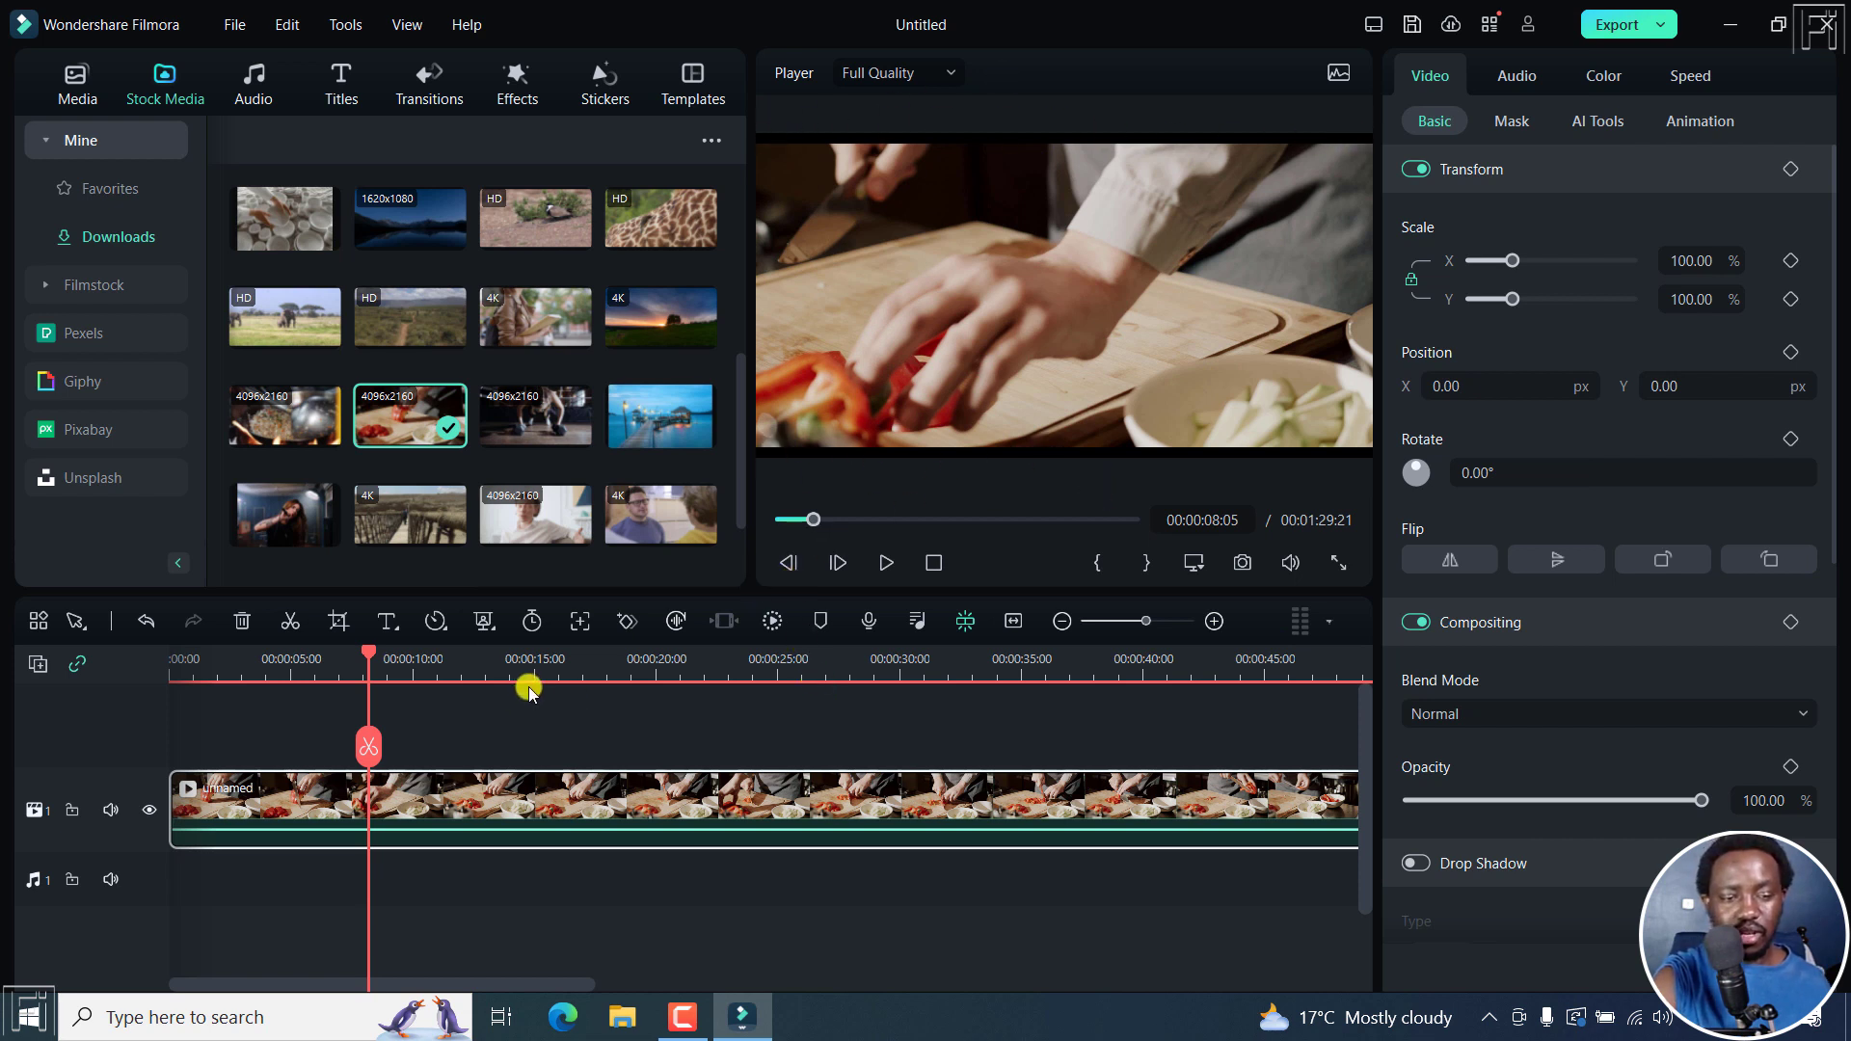
{"action": "key", "text": "Home"}
{"action": "key", "text": "space"}
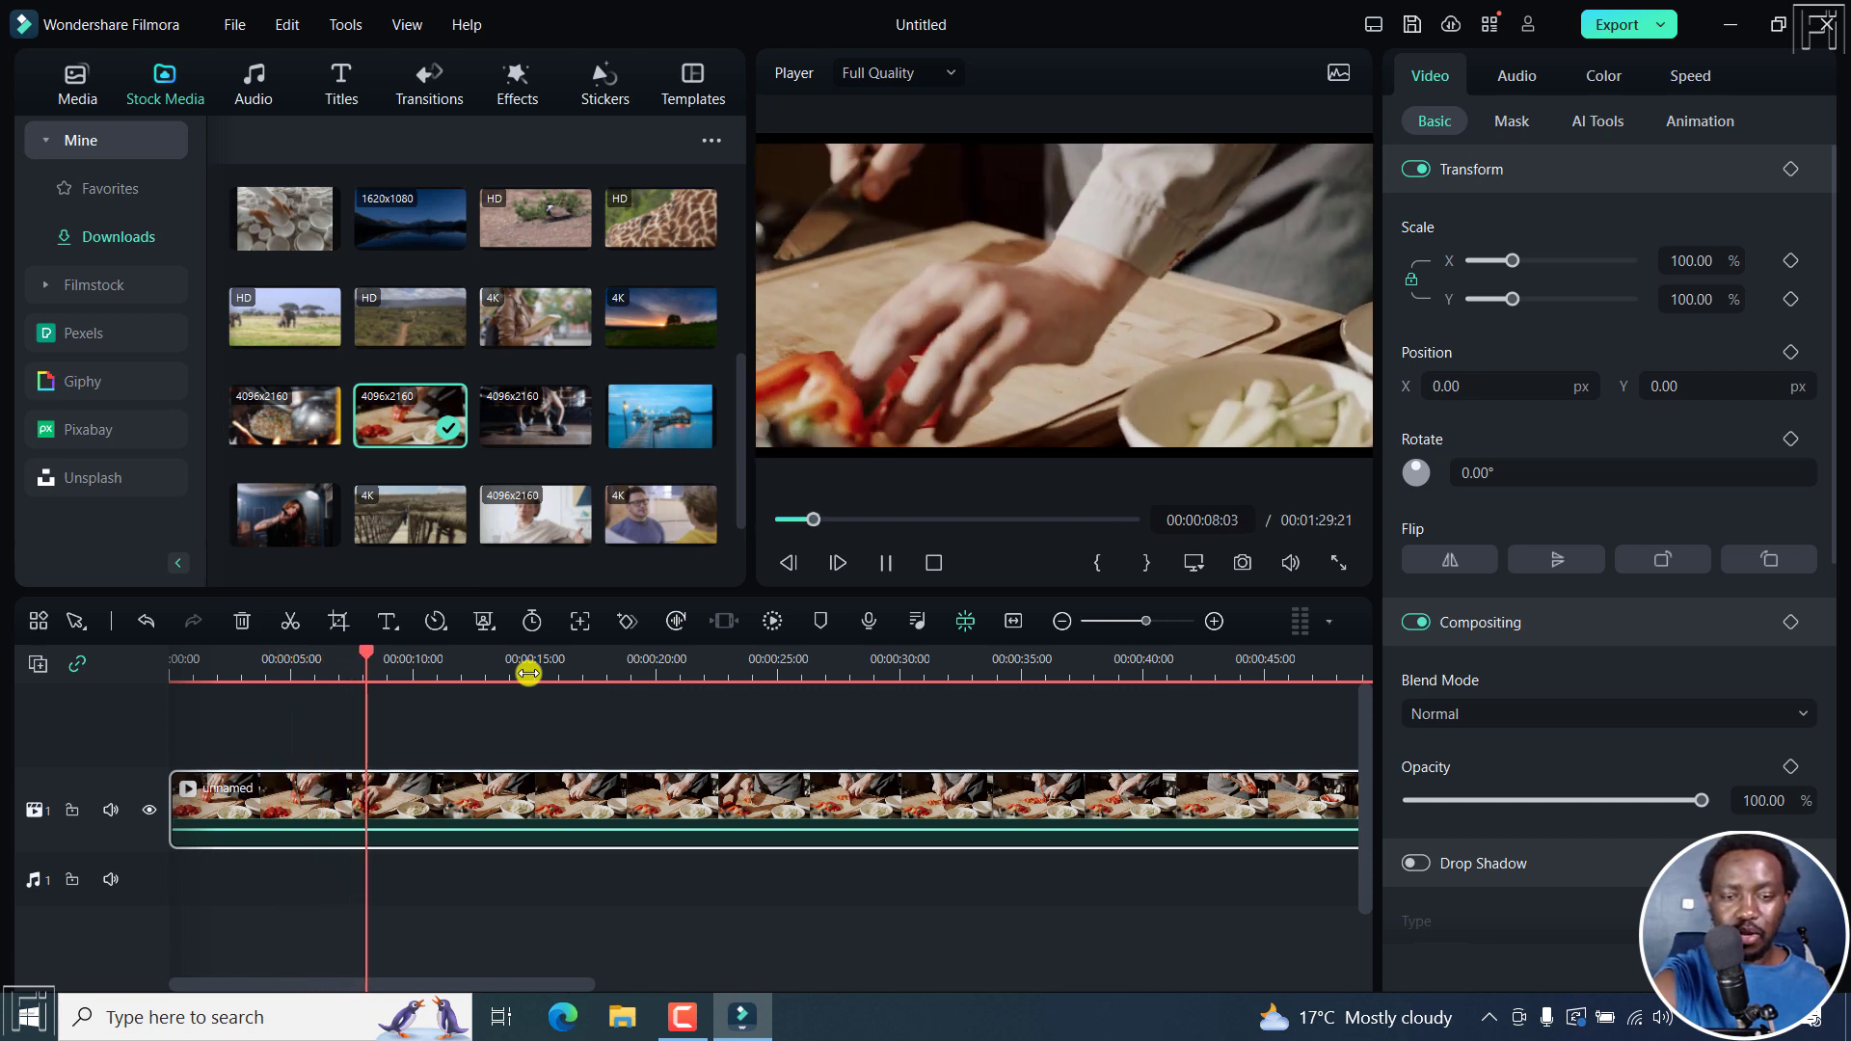
{"action": "key", "text": "space"}
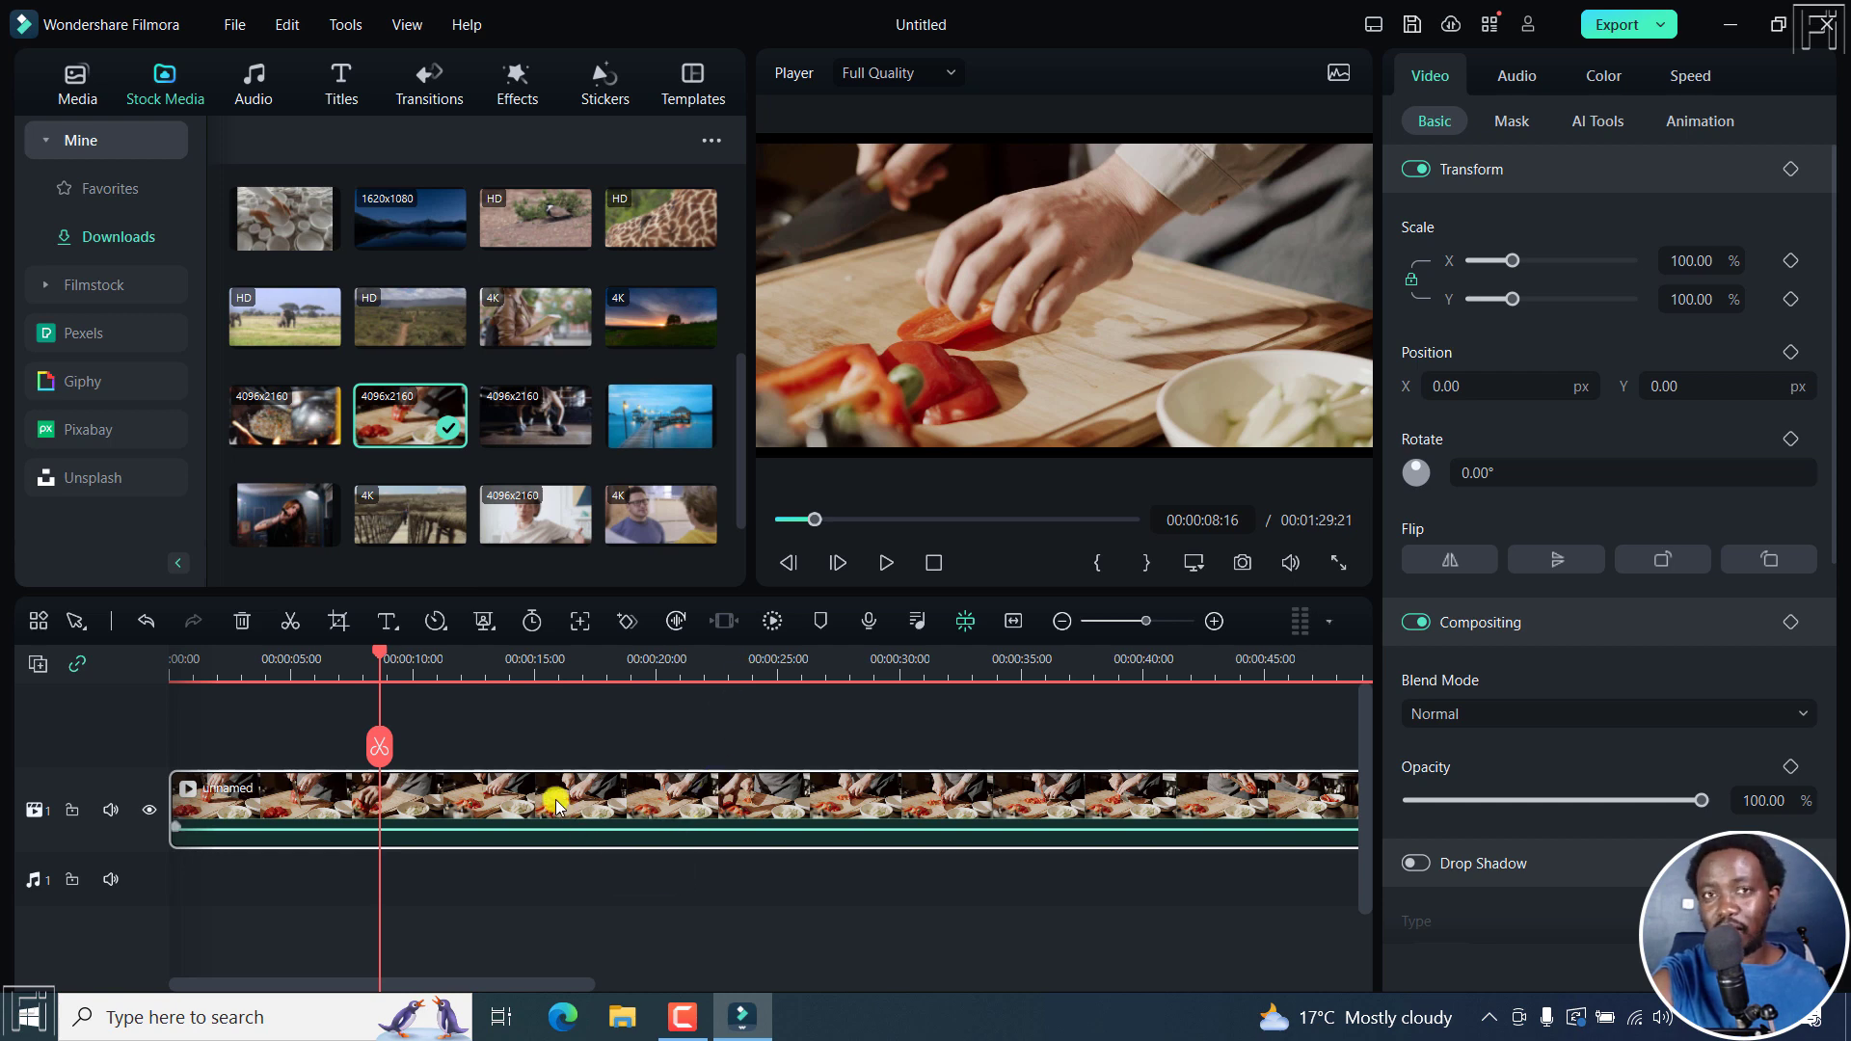
Step: Delete the crop effect from the pepper clip using its right-click menu
{"action": "right_click", "coordinate": [482, 794]}
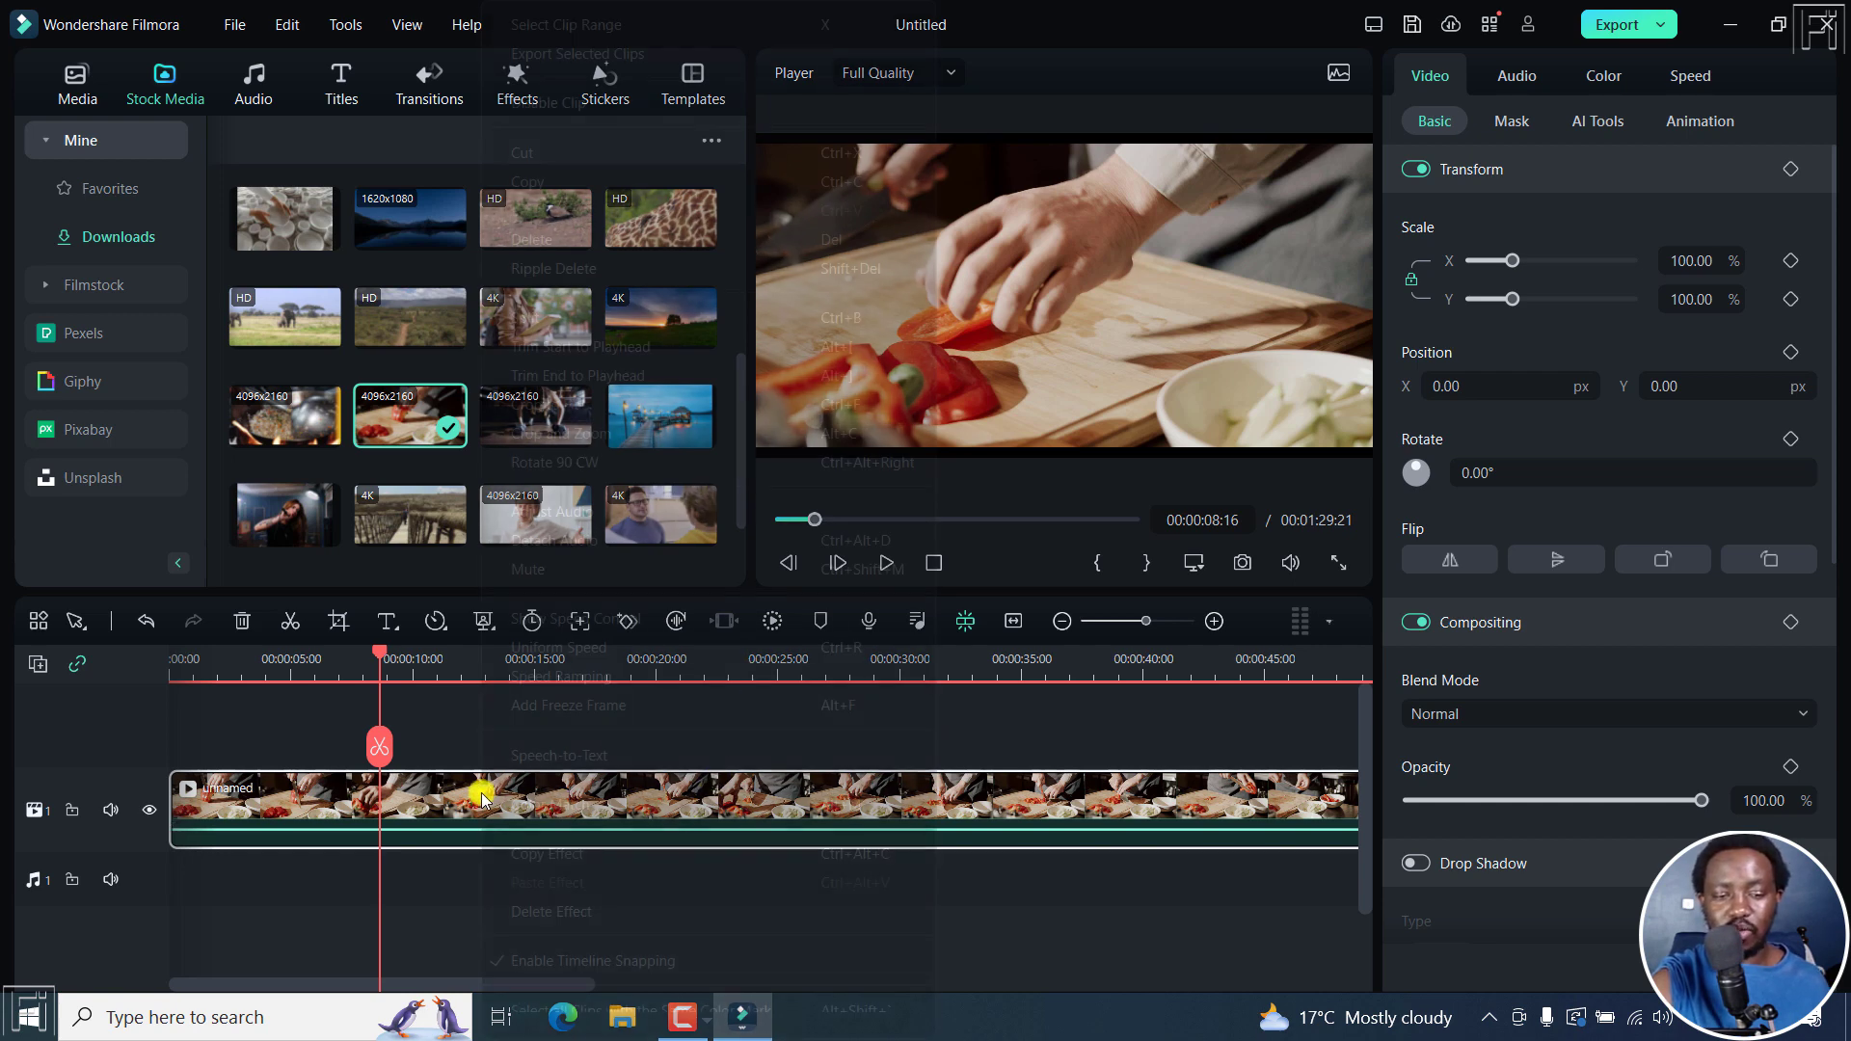
{"action": "scroll", "coordinate": [694, 1003], "scroll_direction": "down", "scroll_amount": 1}
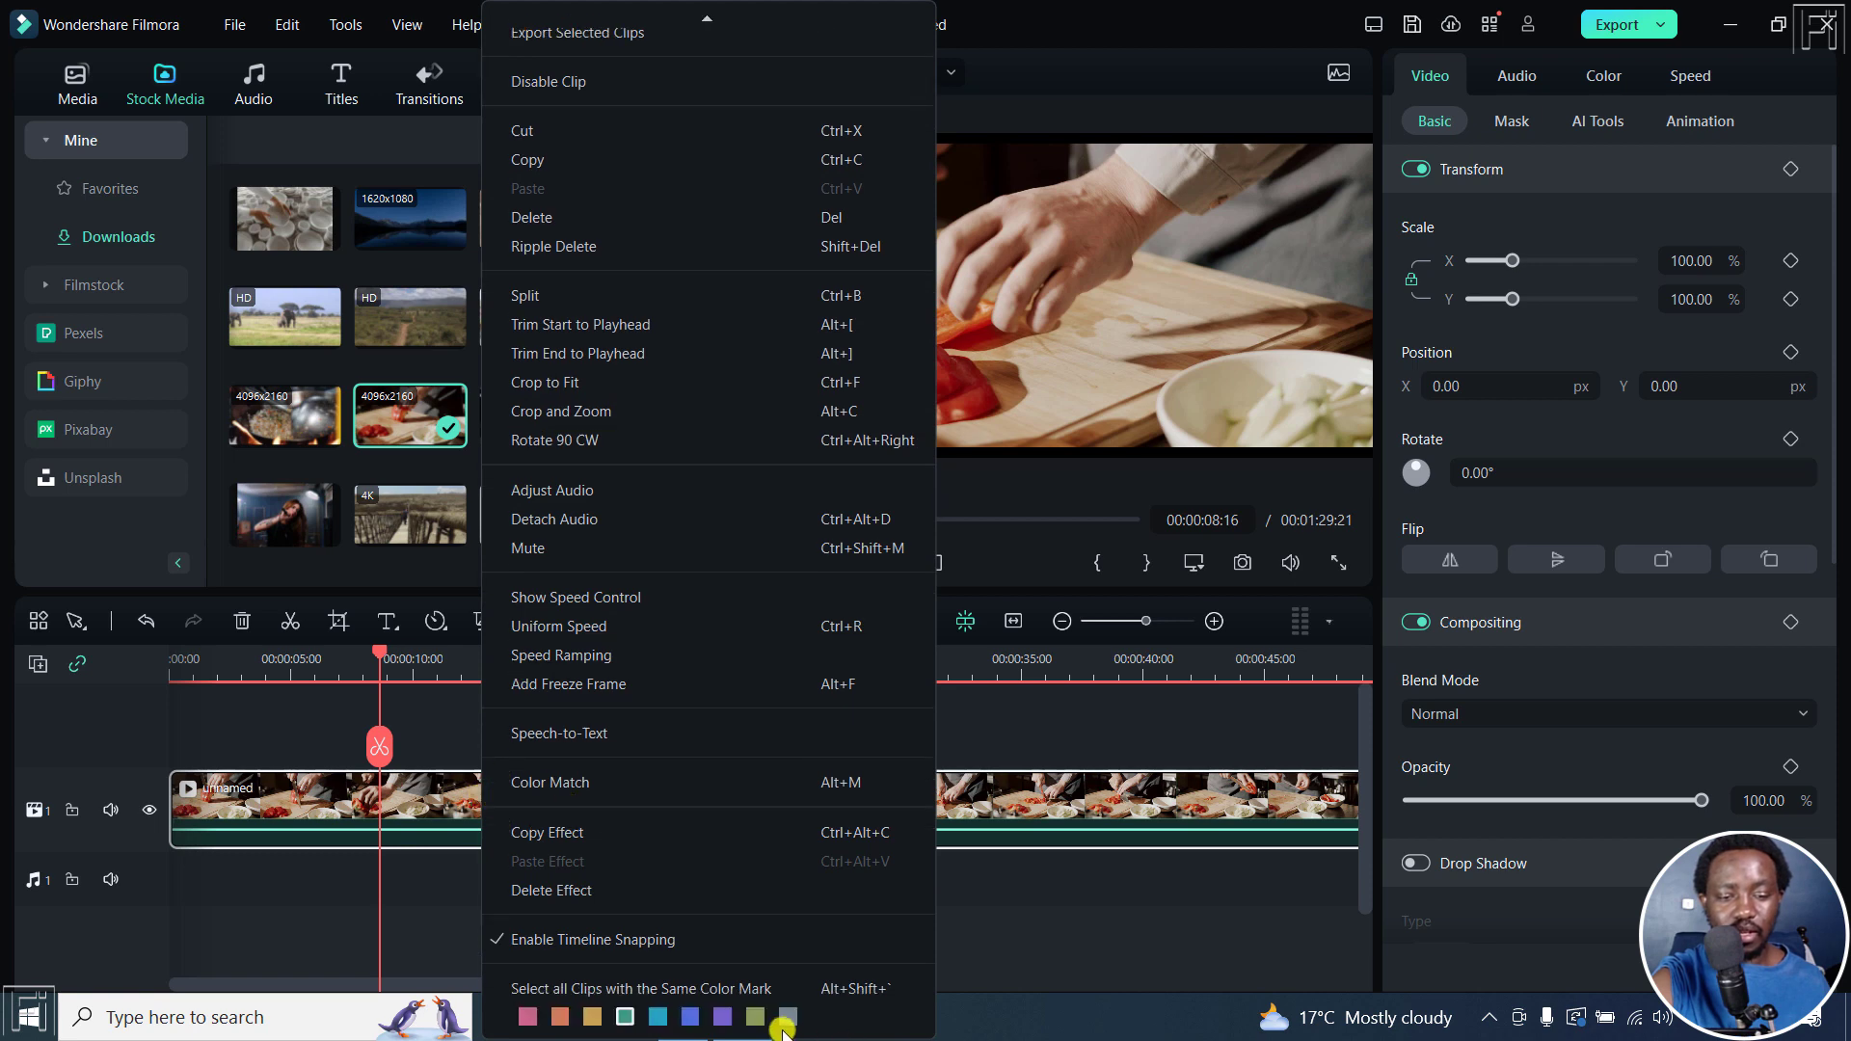
{"action": "left_click", "coordinate": [568, 891]}
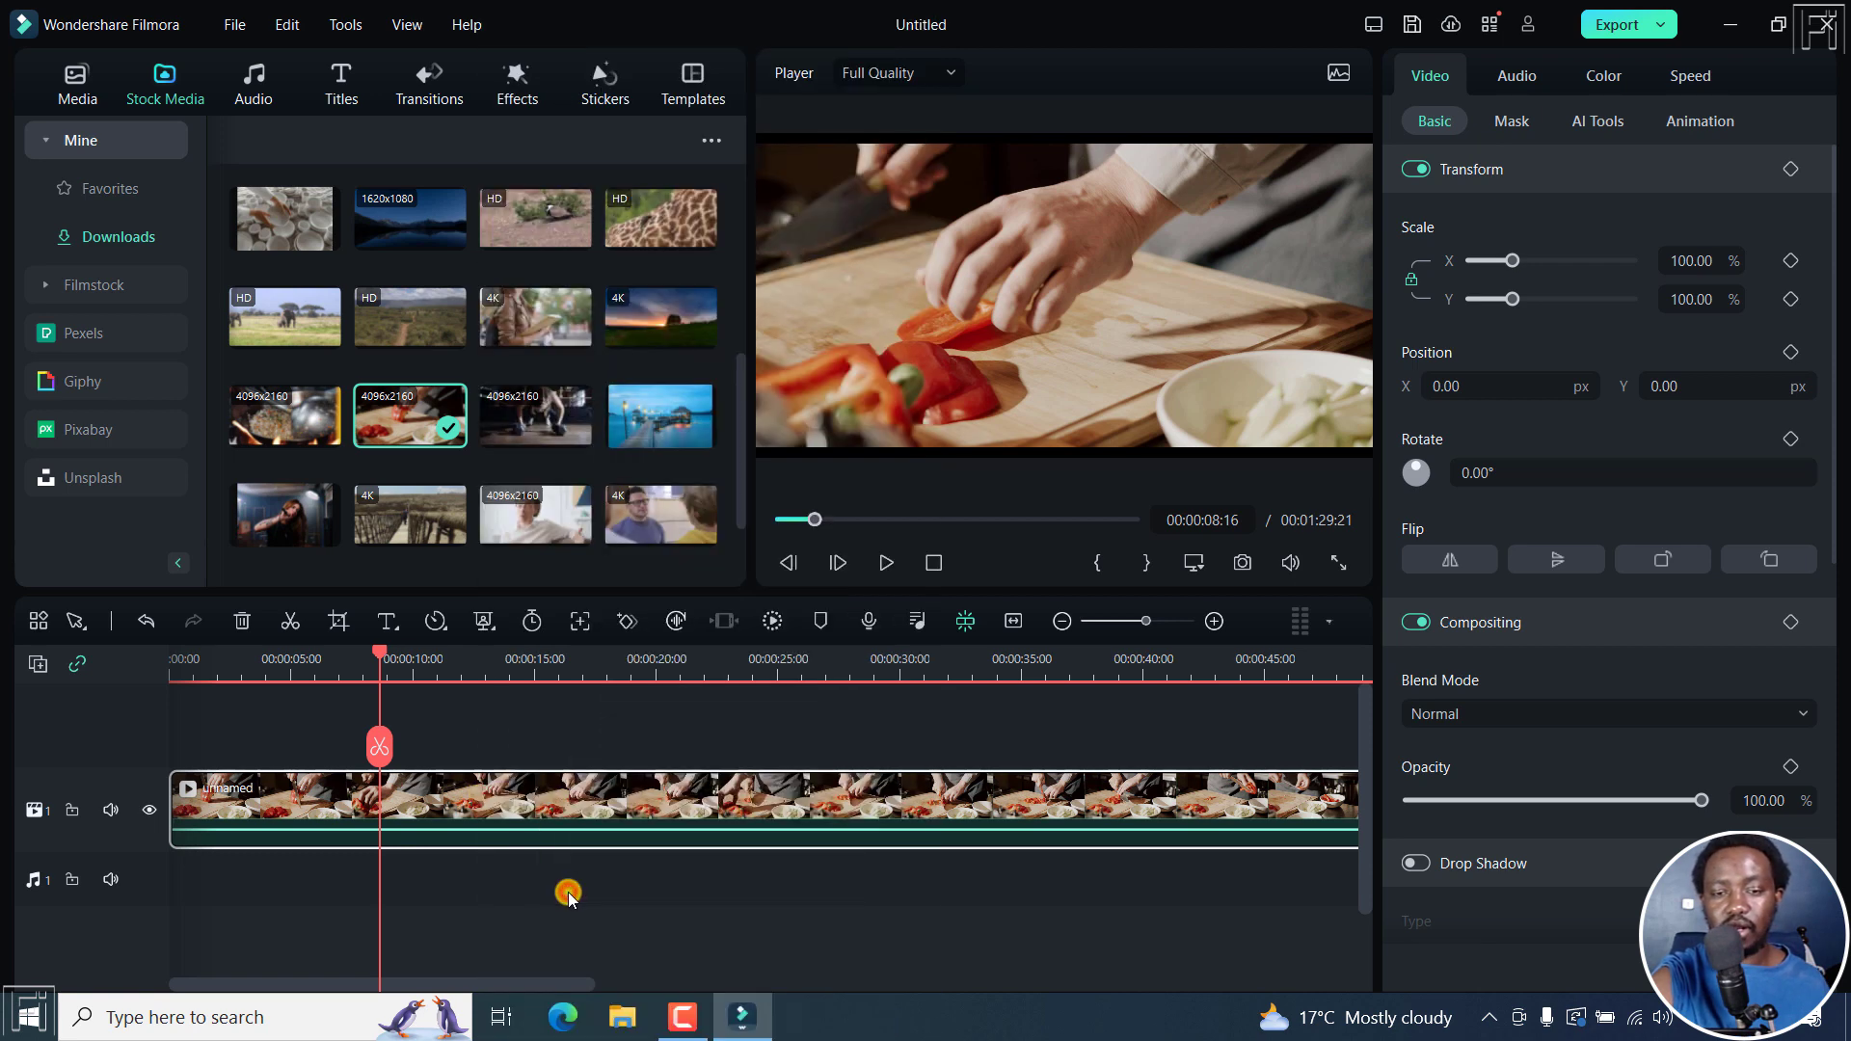